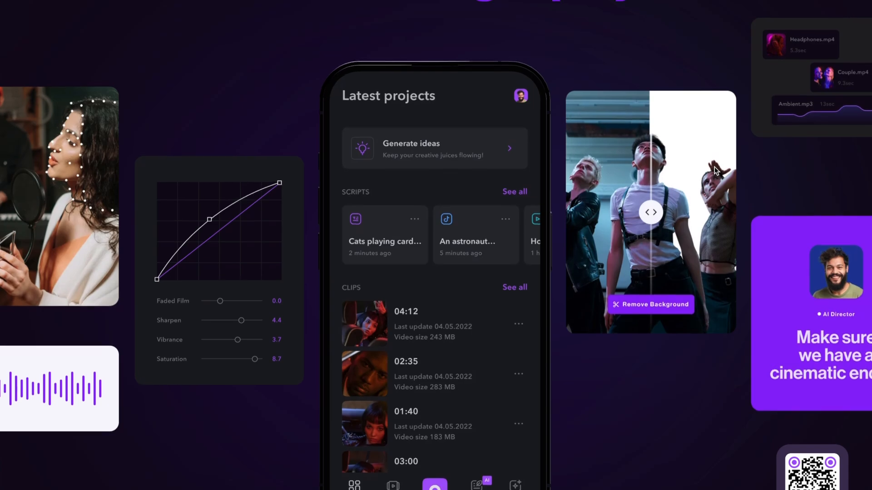
- Look through the AI feature sections of the Captions home page and return to its header
scroll(715, 167, "down", 3)
scroll(715, 167, "down", 5)
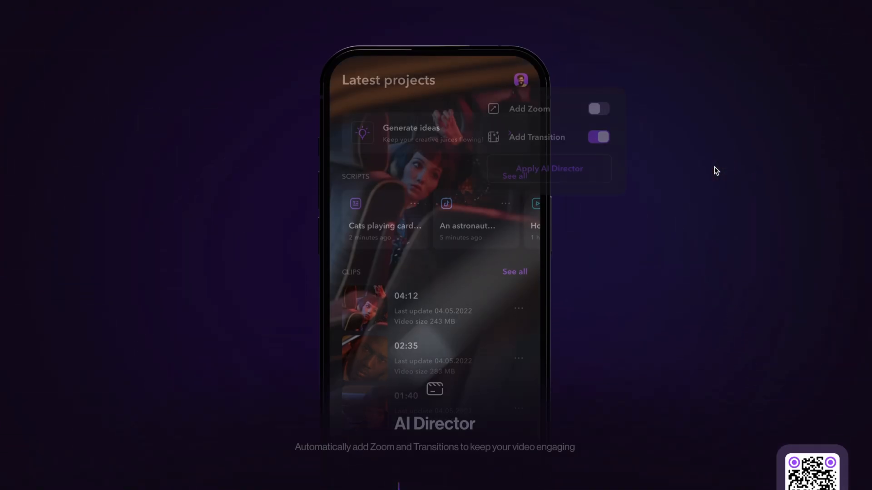
scroll(715, 167, "down", 8)
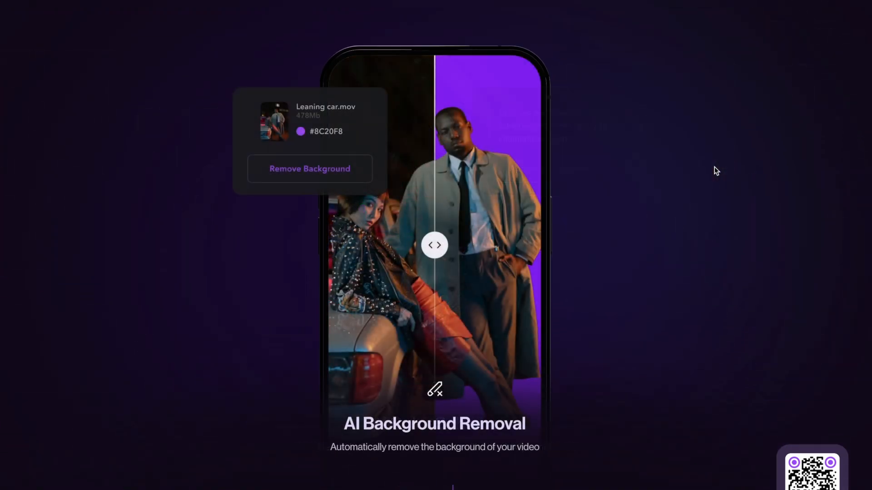
scroll(715, 167, "down", 4)
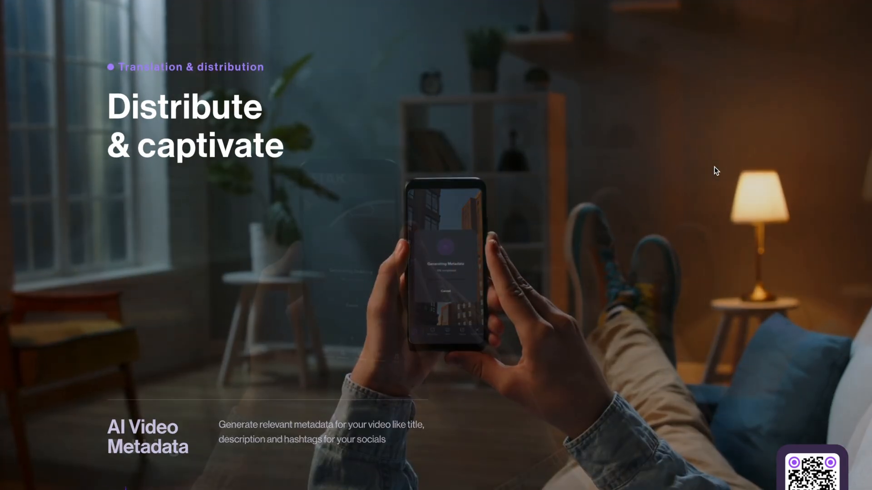
scroll(714, 167, "up", 12)
scroll(714, 167, "up", 10)
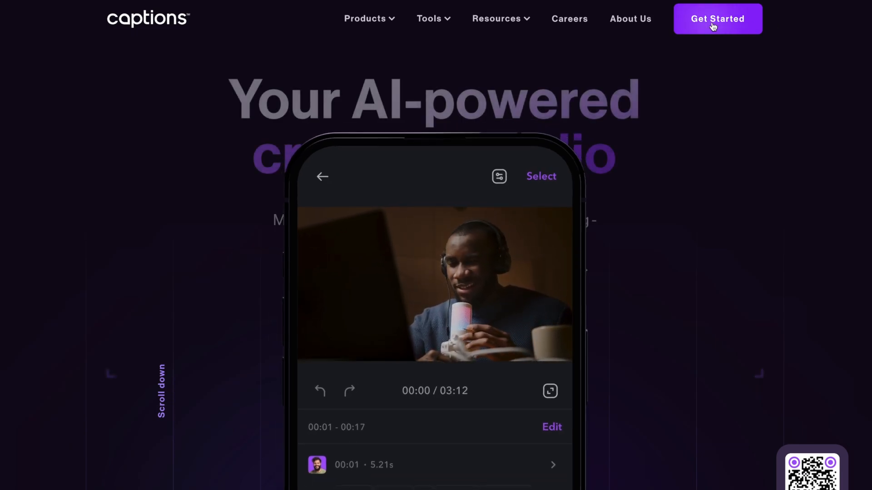
- Get started with the web editor and upload the Lighting Example video as a new project
left_click(713, 26)
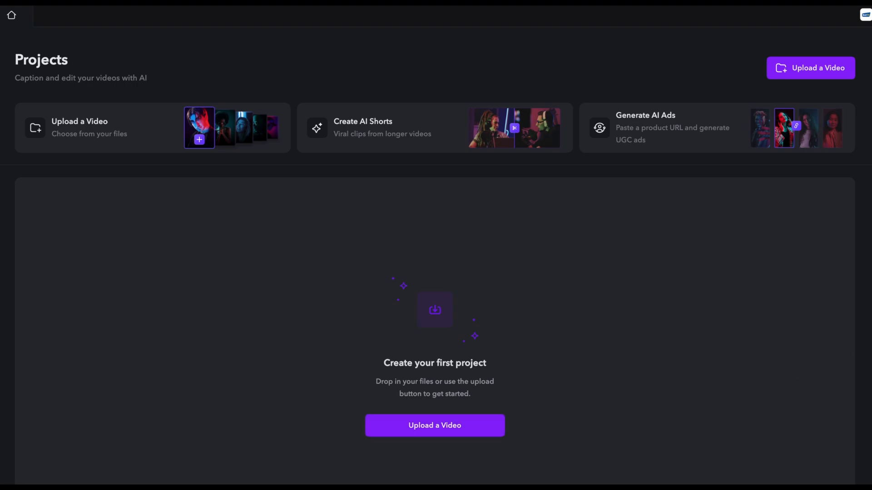
left_click_drag(552, 284, 440, 302)
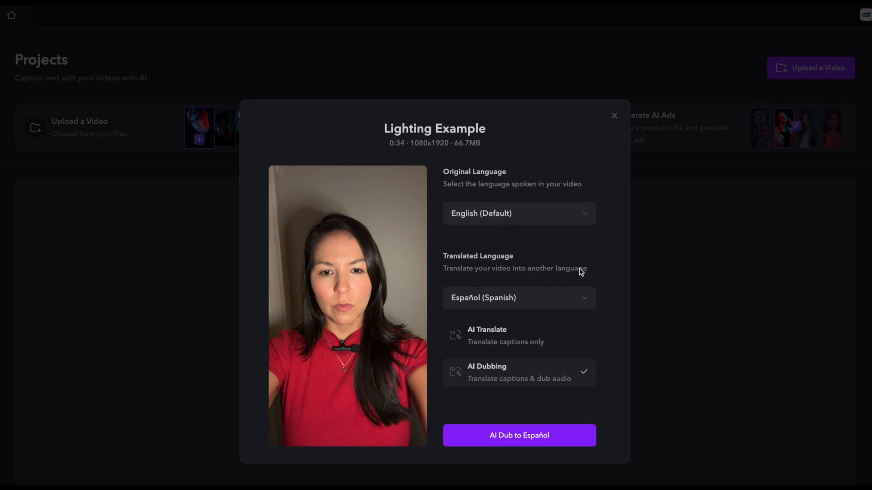
- Try AI Translate with Español (Spanish) as the translated language, and switch back to AI Dubbing
left_click(528, 302)
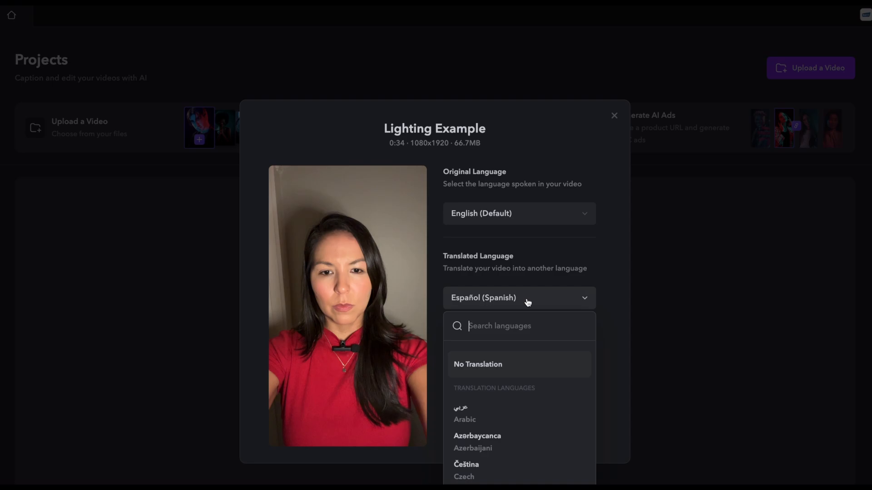
left_click(551, 297)
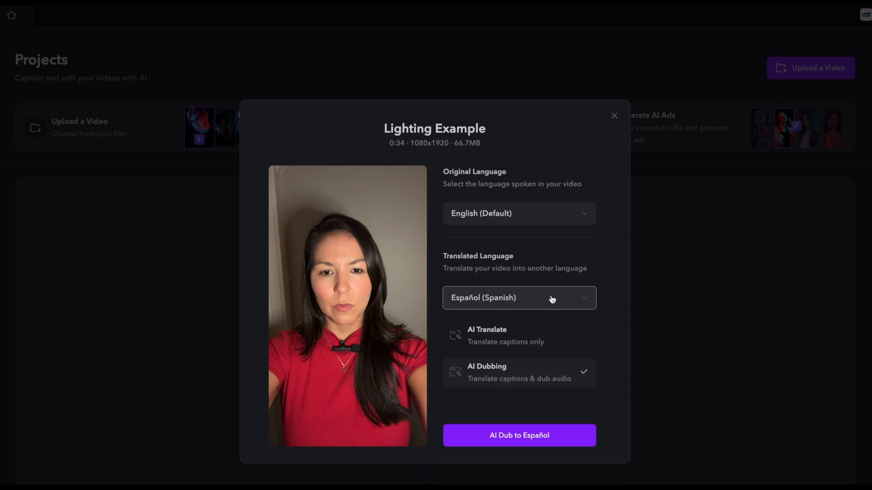
left_click(558, 340)
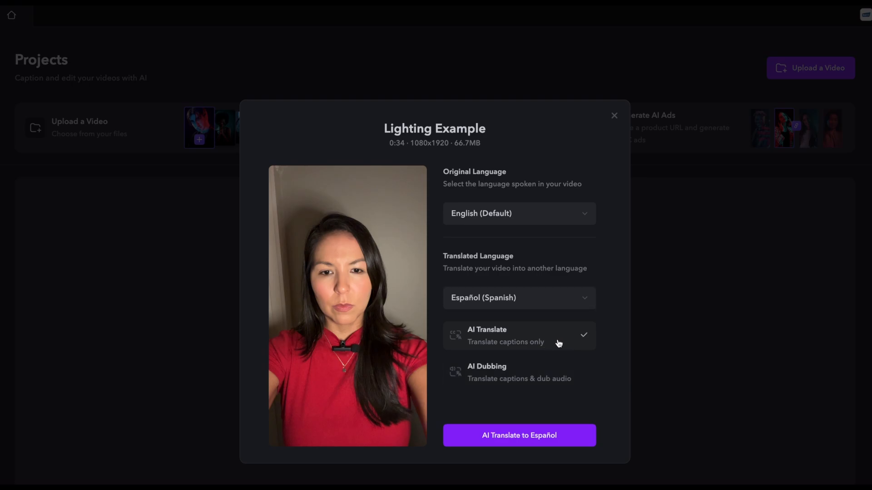
left_click(552, 376)
- Set the translated language to No Translation and proceed with English for the Lighting Example video
left_click(547, 303)
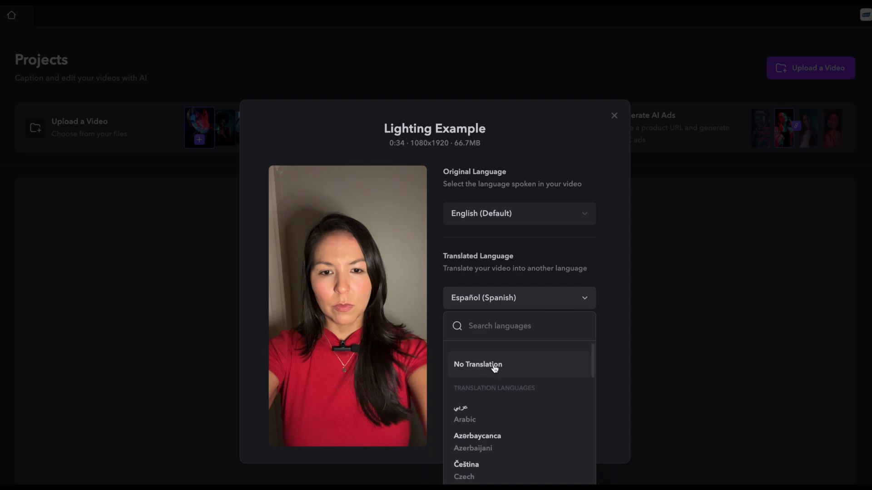
scroll(505, 398, "down", 3)
scroll(504, 396, "up", 3)
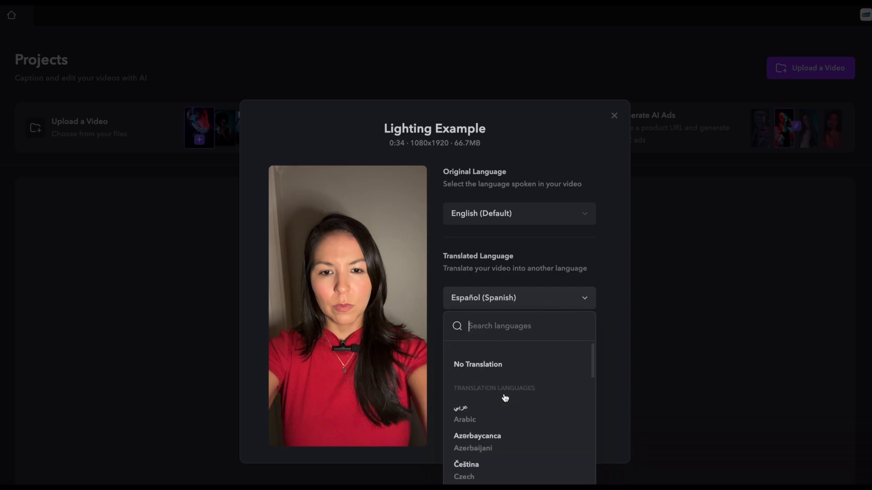
left_click(492, 364)
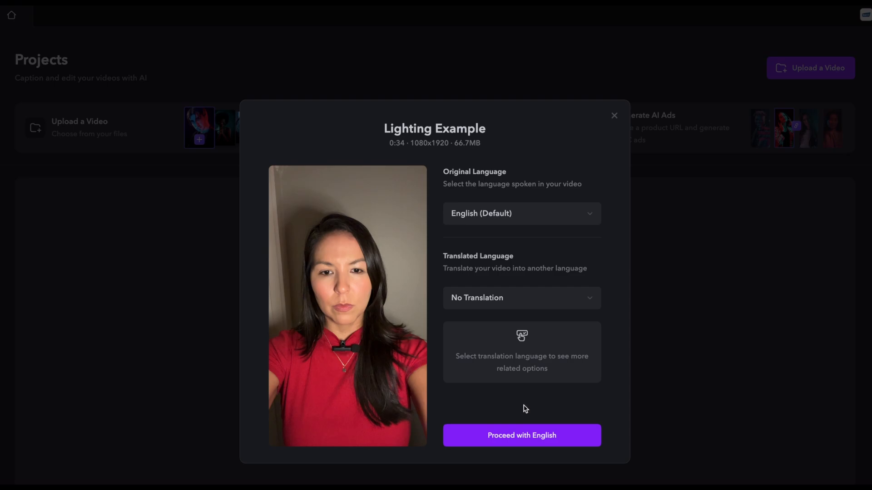
left_click(521, 436)
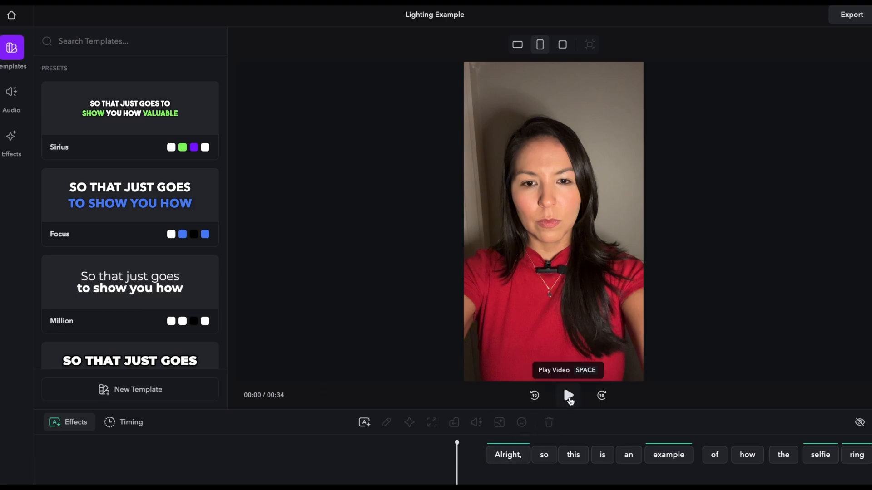
- Play back the captioned video and return the timeline to its start
left_click(569, 396)
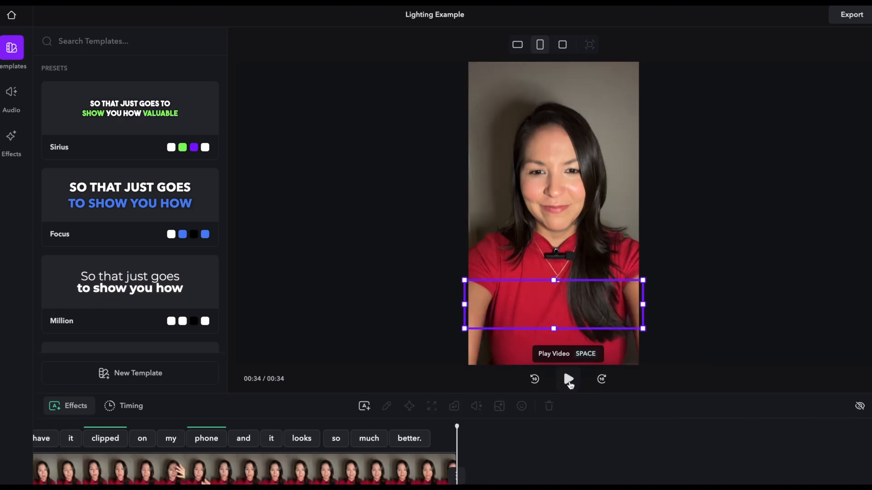
scroll(432, 455, "left", 15)
scroll(431, 455, "left", 3)
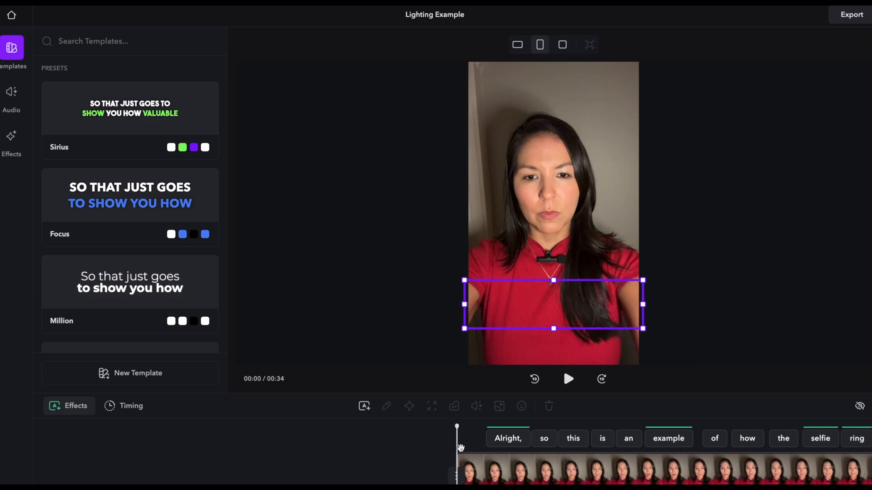
- Preview the captions in the opening seconds and place the playhead on the word "this"
scroll(458, 447, "right", 4)
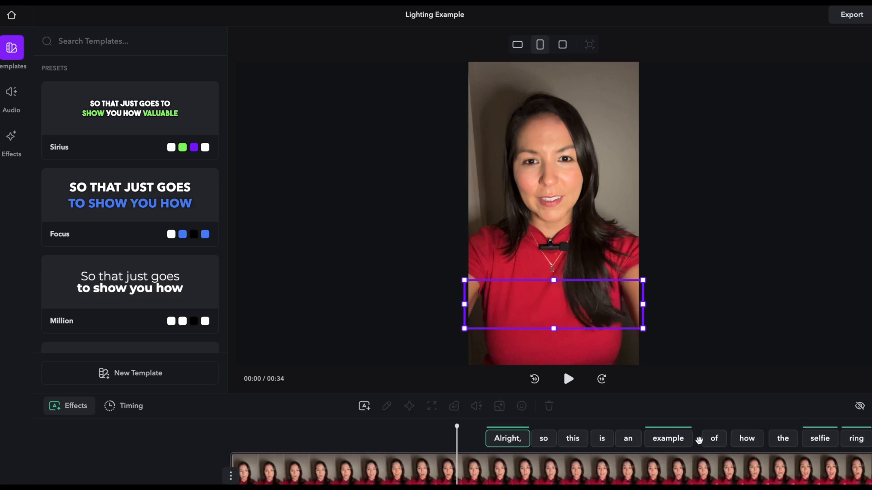
key("space")
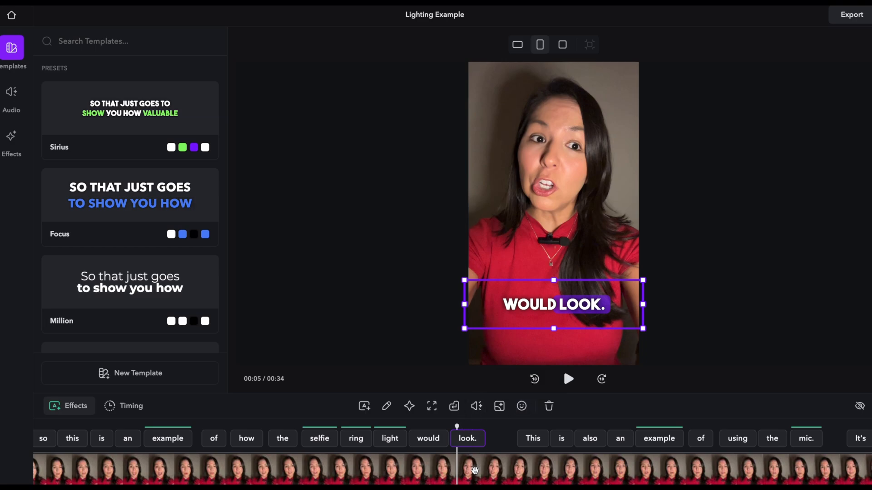
left_click(485, 472)
scroll(484, 472, "left", 5)
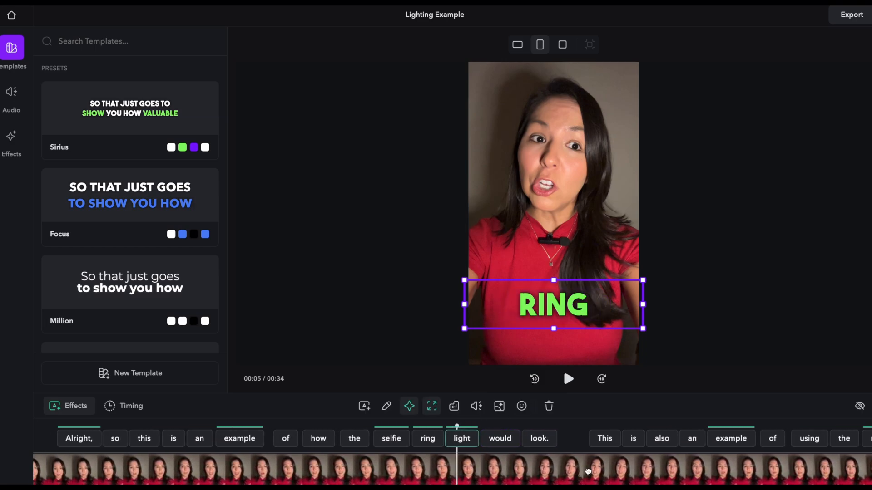
scroll(650, 475, "left", 5)
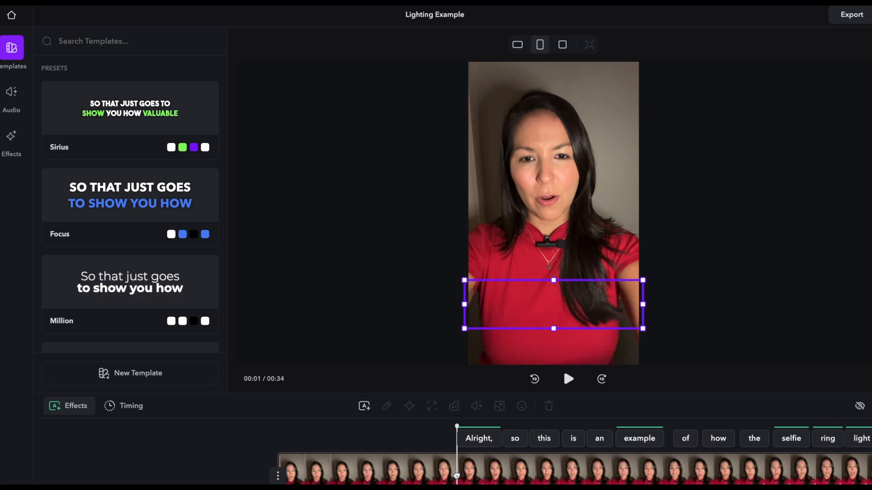
scroll(359, 474, "right", 3)
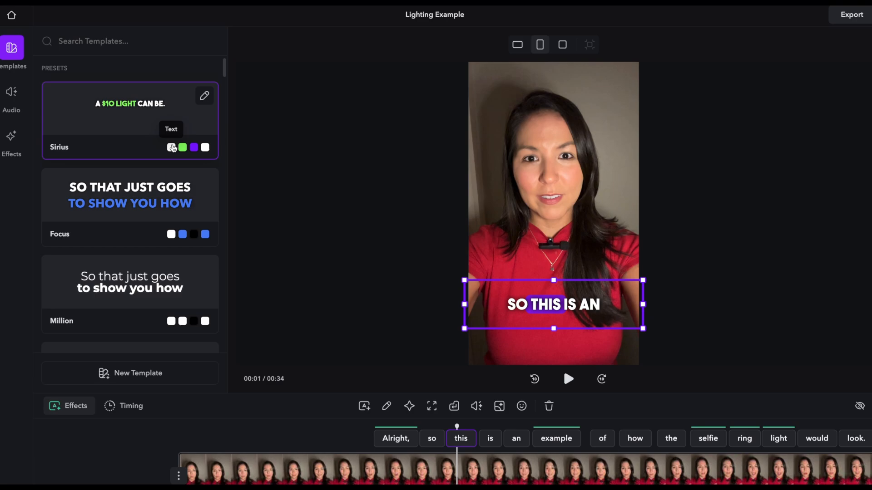
- Try the Focus and Million caption templates on the video
left_click(146, 196)
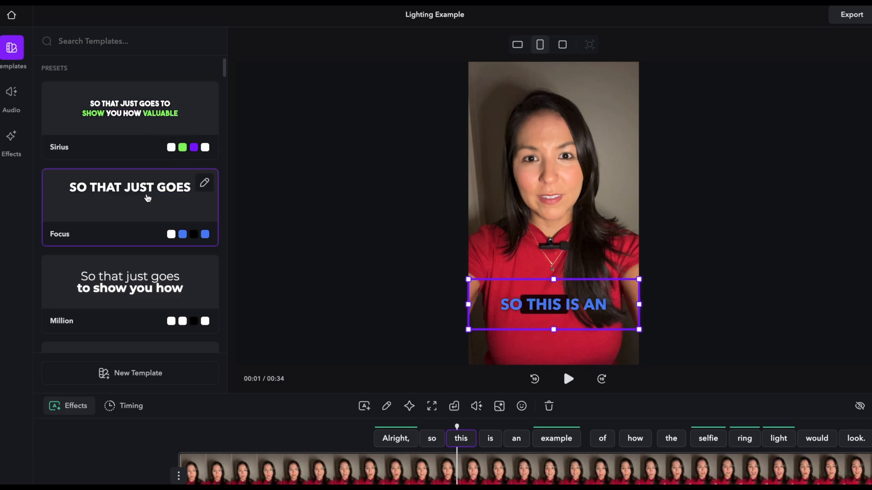
scroll(148, 198, "down", 1)
scroll(148, 198, "down", 2)
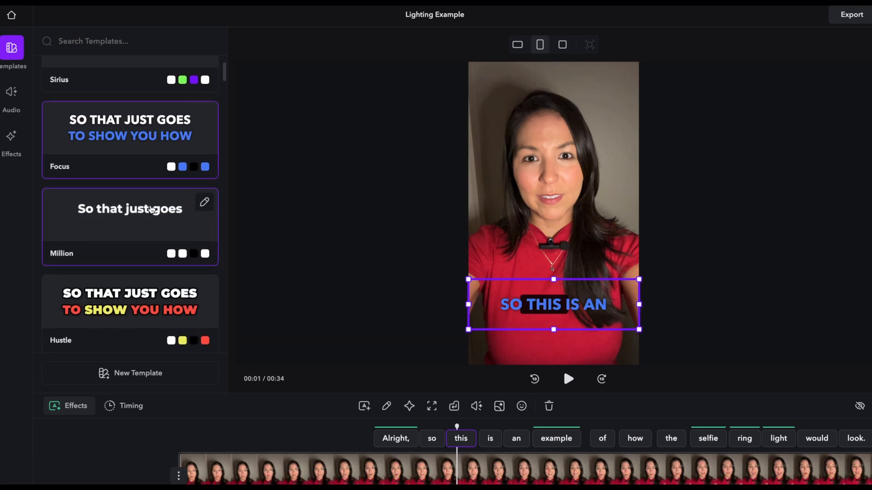
left_click(140, 213)
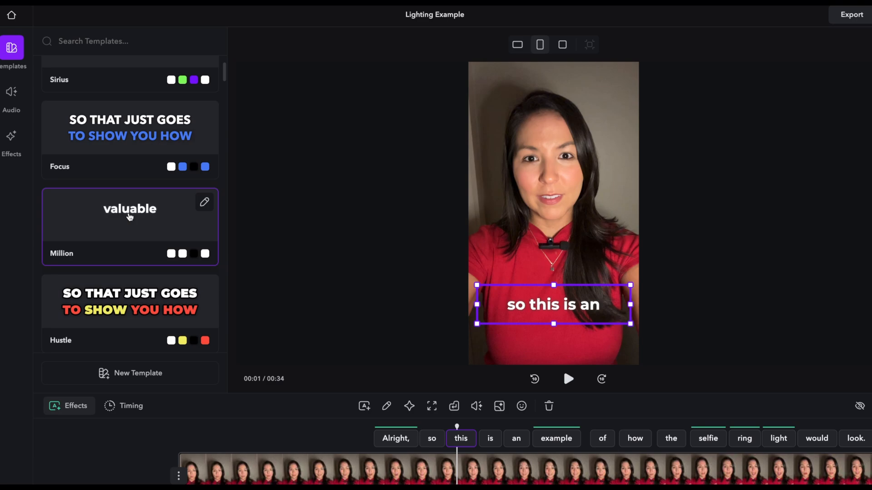
- Browse the remaining caption presets and apply the Sirius template to the video
scroll(130, 217, "down", 3)
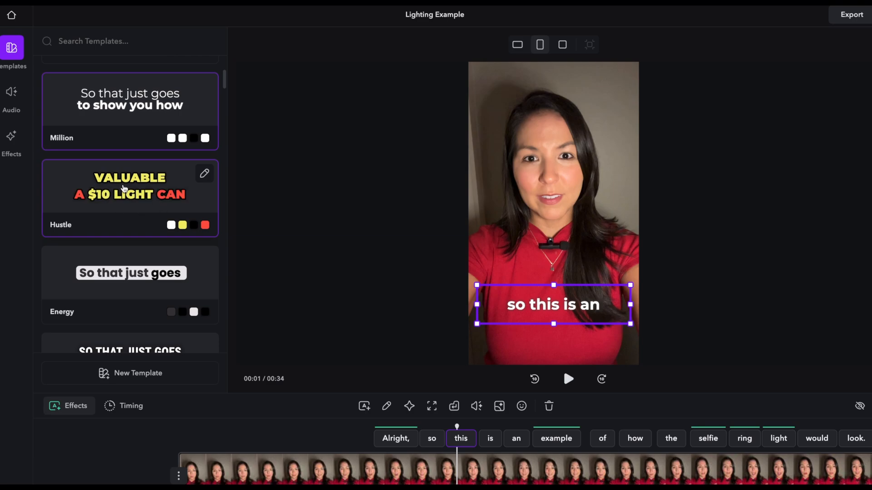
scroll(123, 195, "down", 3)
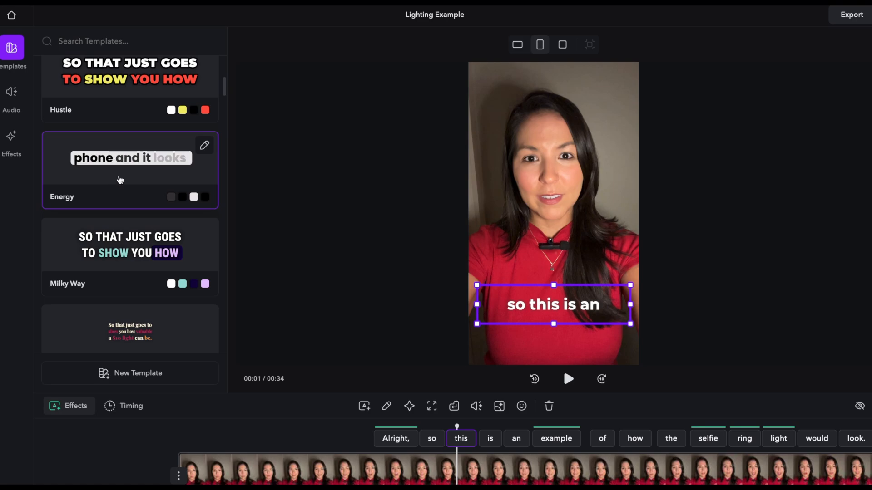
scroll(120, 180, "down", 5)
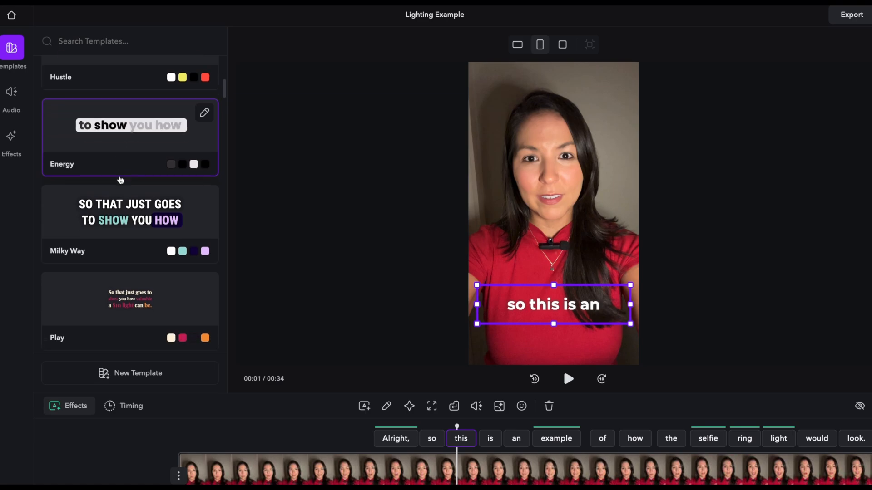
scroll(120, 180, "down", 8)
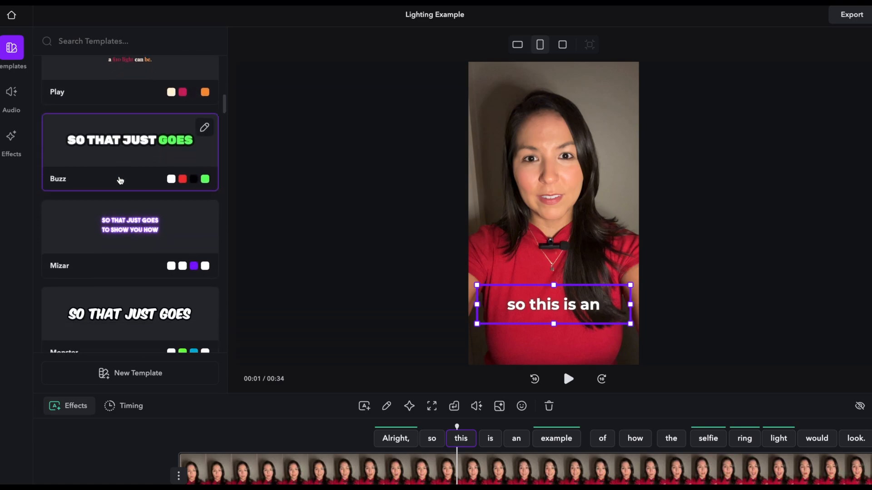
scroll(120, 180, "down", 6)
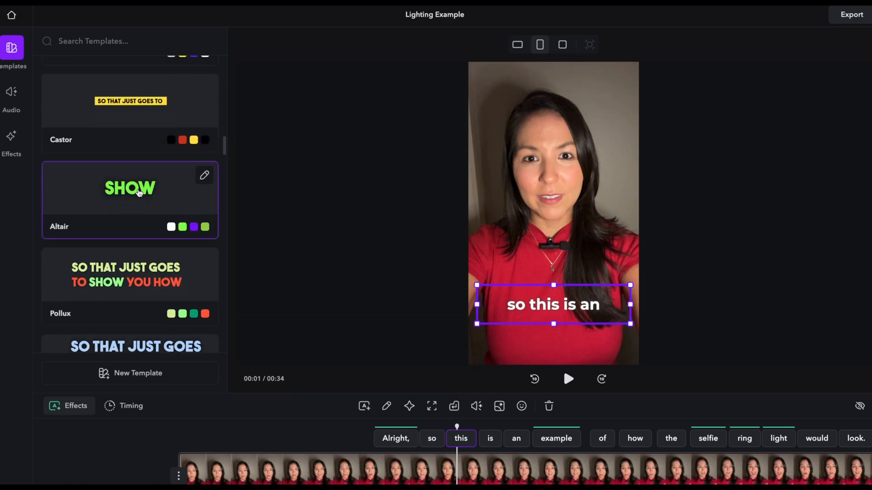
scroll(141, 197, "up", 20)
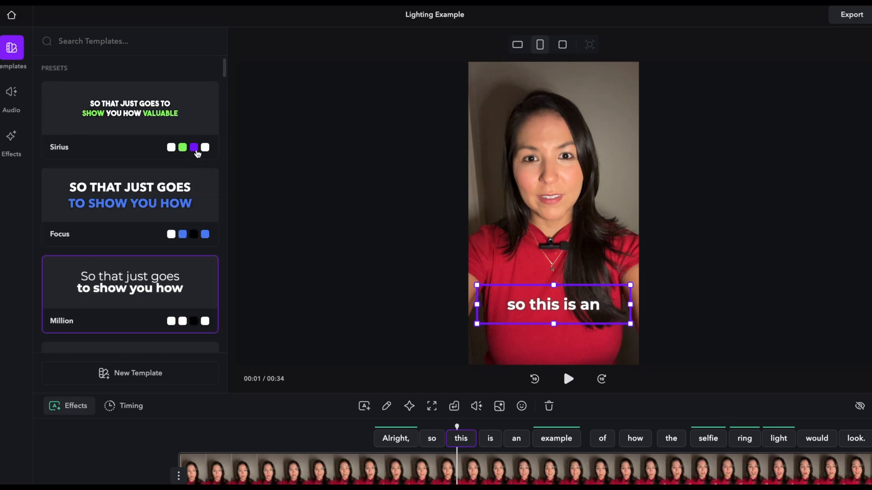
left_click(146, 117)
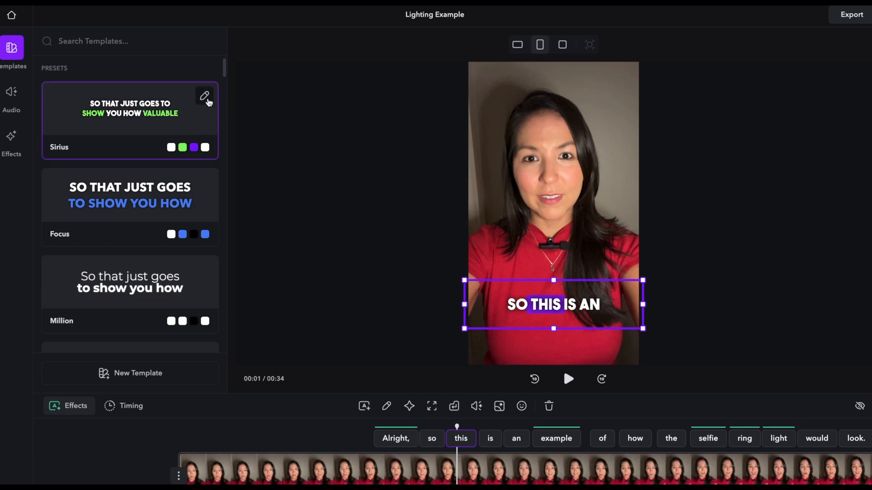
- Open the Sirius template for editing and examine its text, stroke, shadow, capitalization and keyword effect settings
left_click(204, 96)
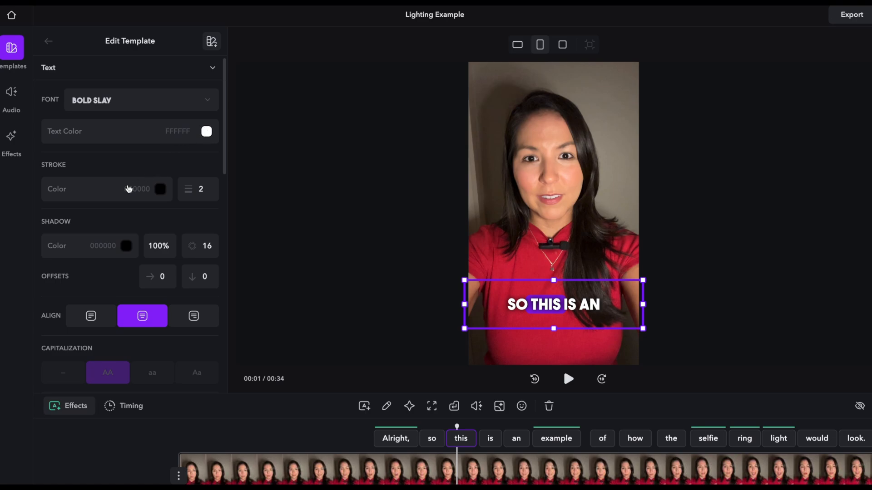
scroll(128, 189, "down", 1)
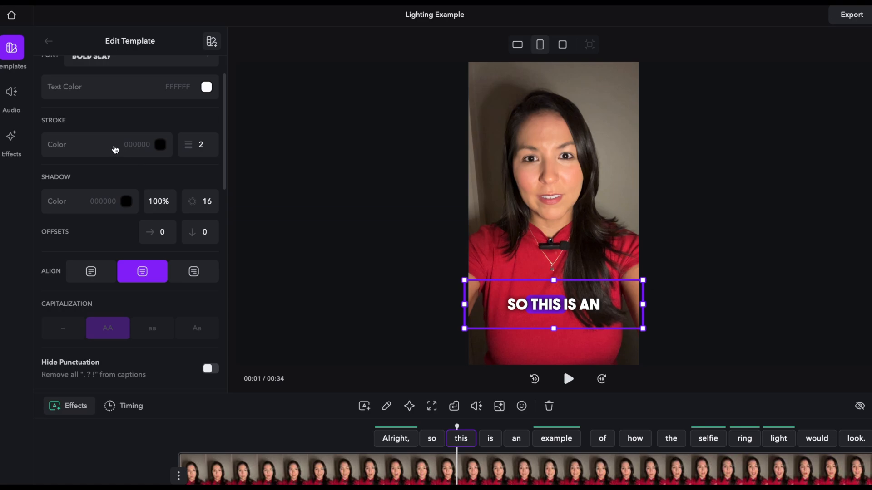
scroll(108, 166, "down", 1)
scroll(108, 166, "down", 1)
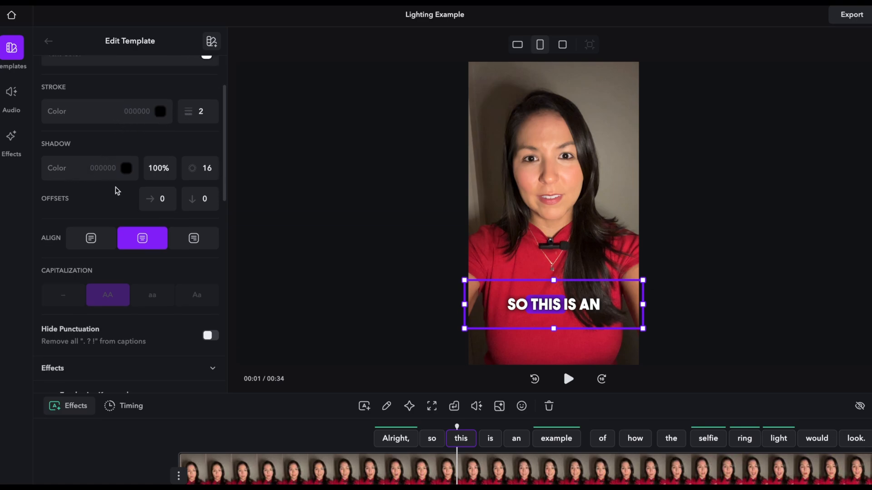
scroll(119, 203, "down", 7)
scroll(119, 206, "down", 5)
scroll(121, 206, "up", 6)
scroll(120, 206, "up", 7)
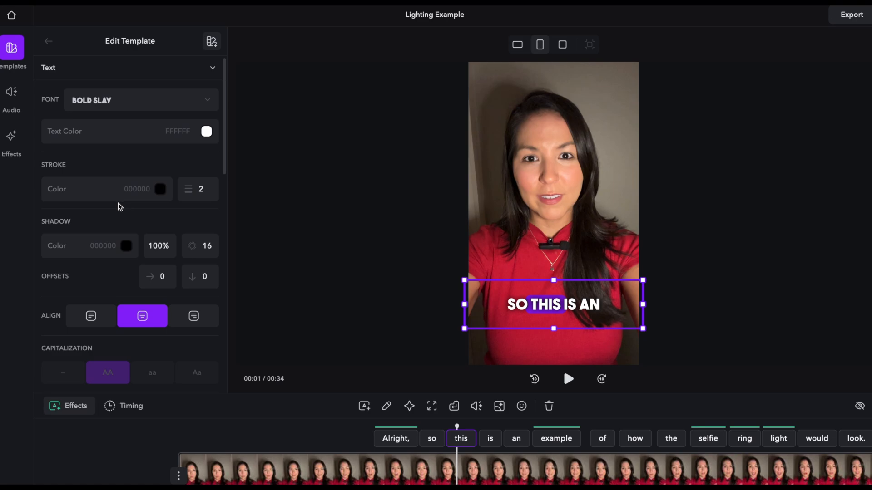
scroll(164, 221, "down", 7)
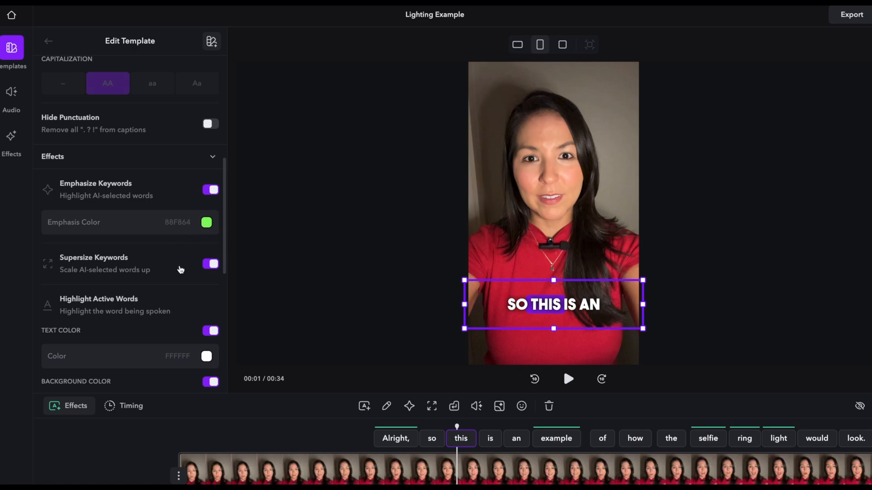
- Set the emphasis color for AI-selected keywords to white (FFFFFF)
scroll(181, 270, "down", 3)
scroll(180, 270, "up", 3)
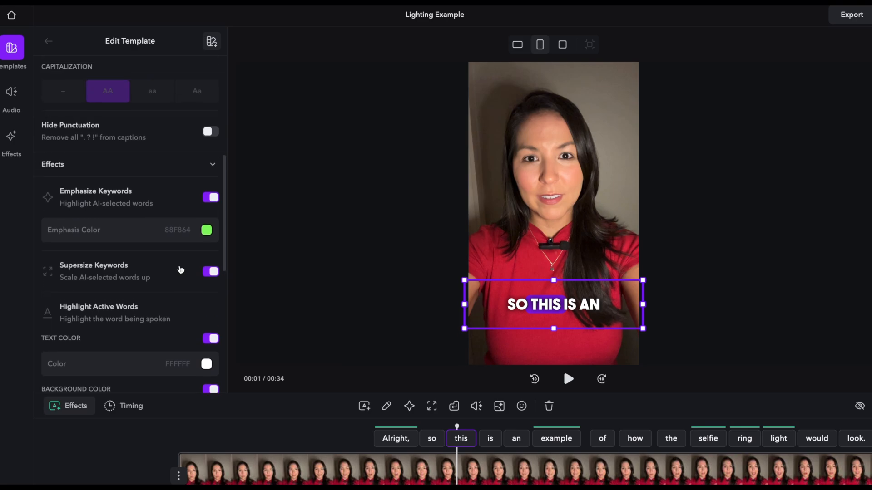
scroll(180, 270, "up", 1)
left_click(206, 252)
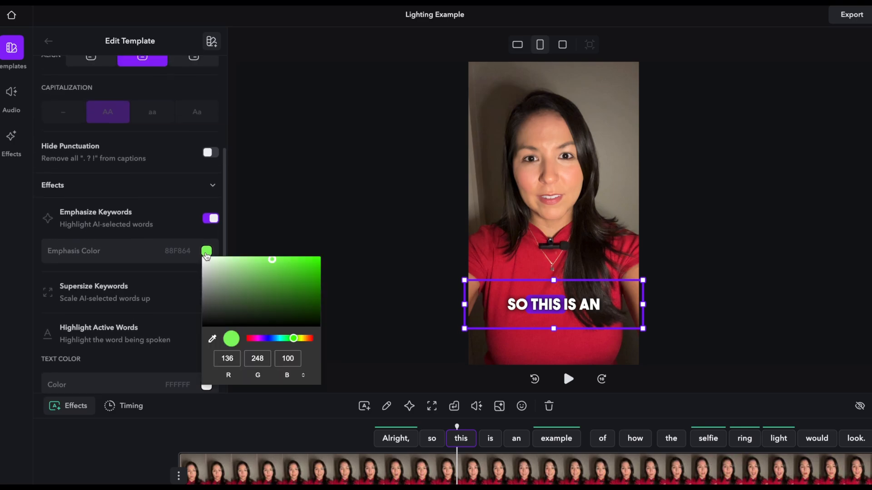
left_click_drag(211, 266, 197, 259)
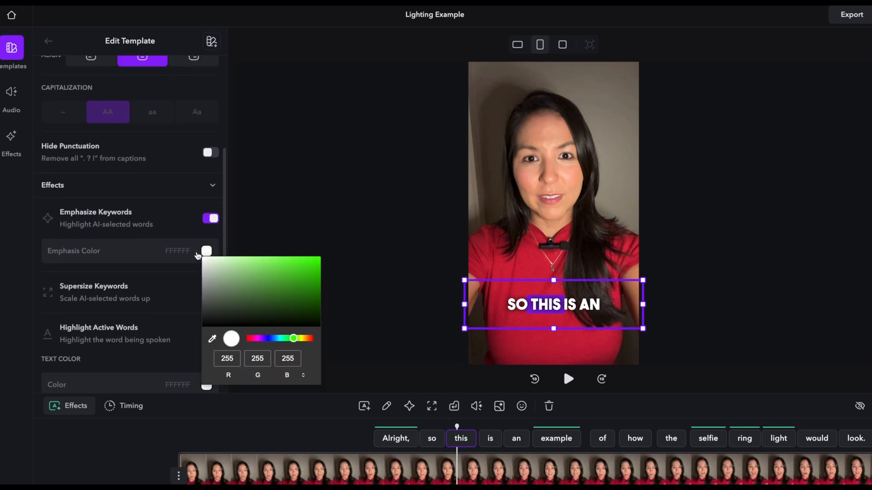
left_click(178, 282)
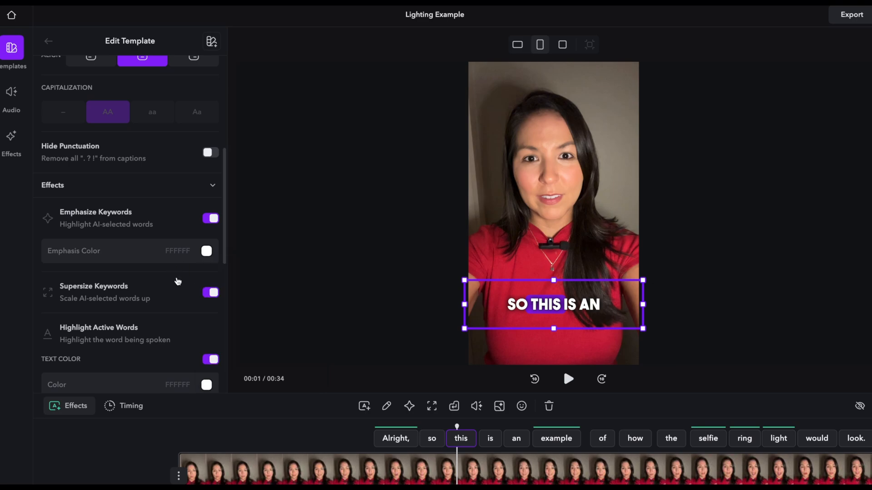
- Change the background color of the highlighted active words to blue (1424FF)
scroll(191, 299, "down", 2)
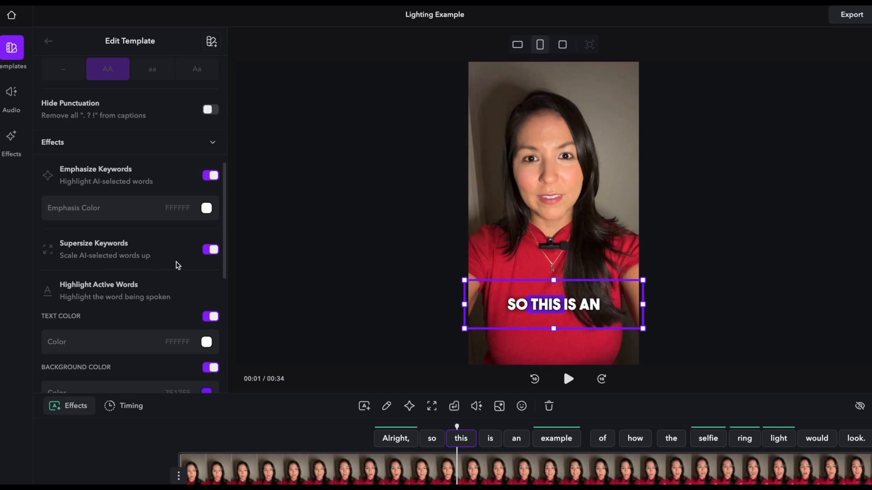
scroll(175, 262, "down", 1)
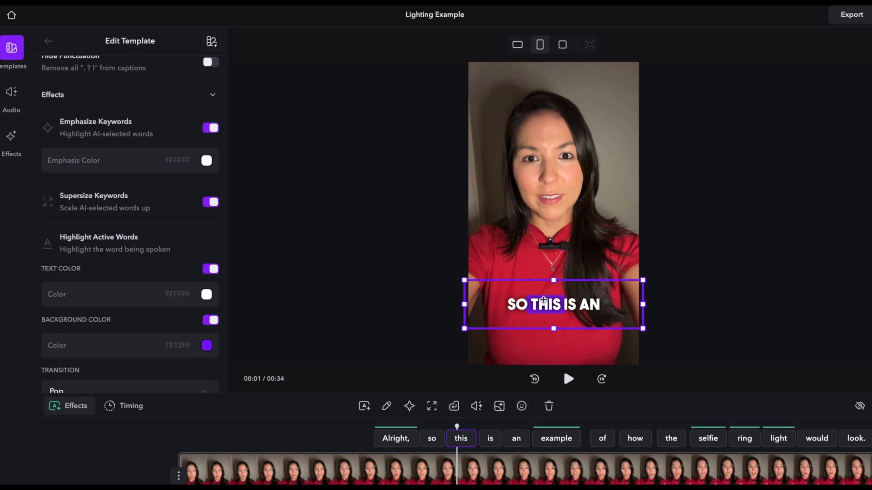
scroll(136, 318, "down", 2)
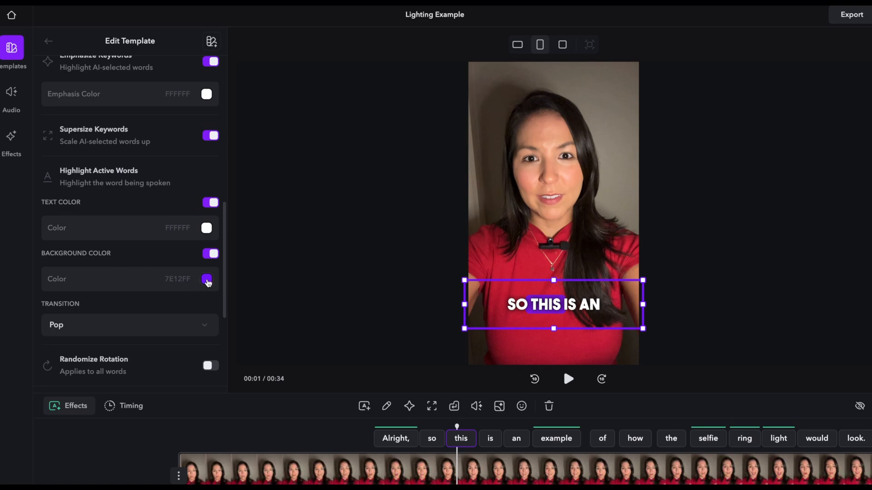
left_click(208, 280)
left_click(270, 367)
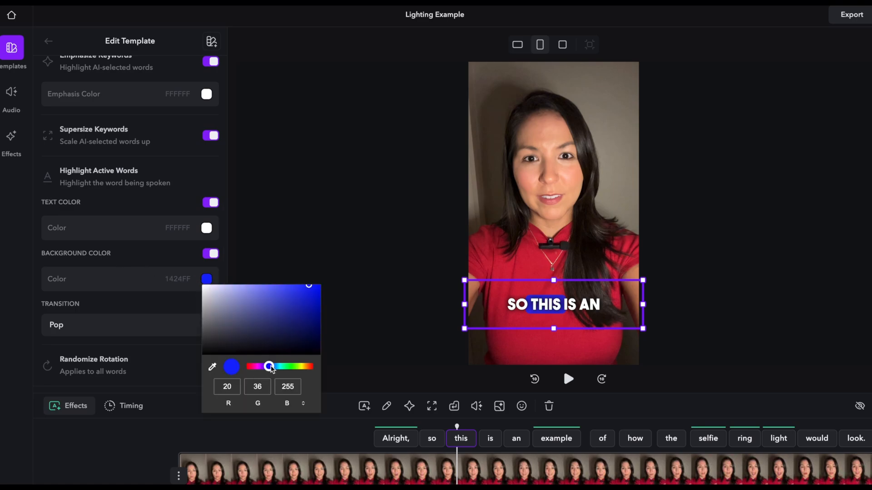
- Set the transition of the active-word highlight to Fade
scroll(145, 303, "down", 1)
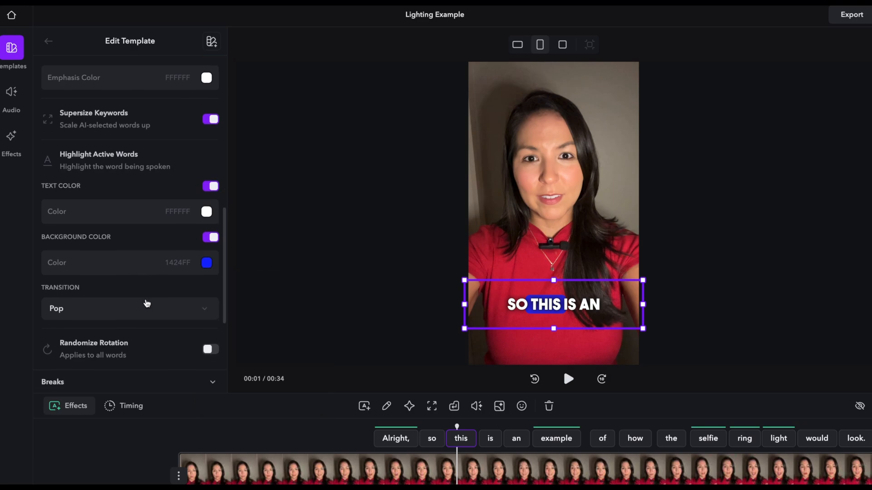
scroll(134, 304, "down", 5)
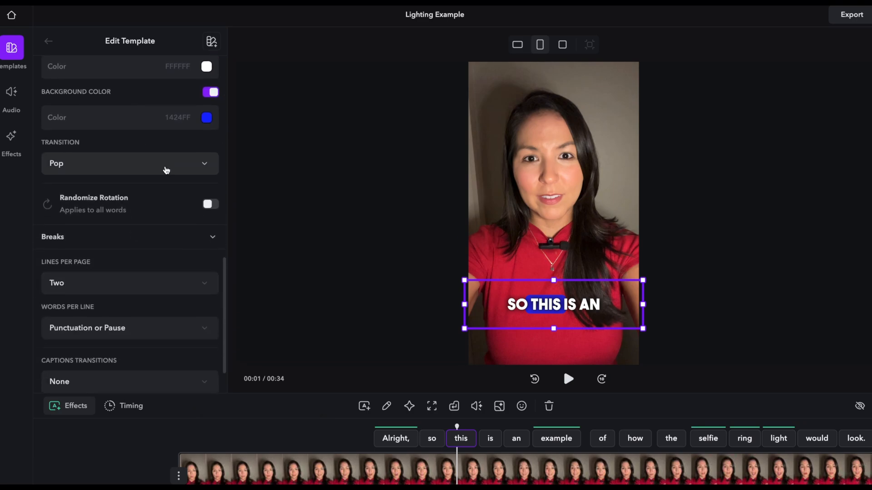
left_click(166, 169)
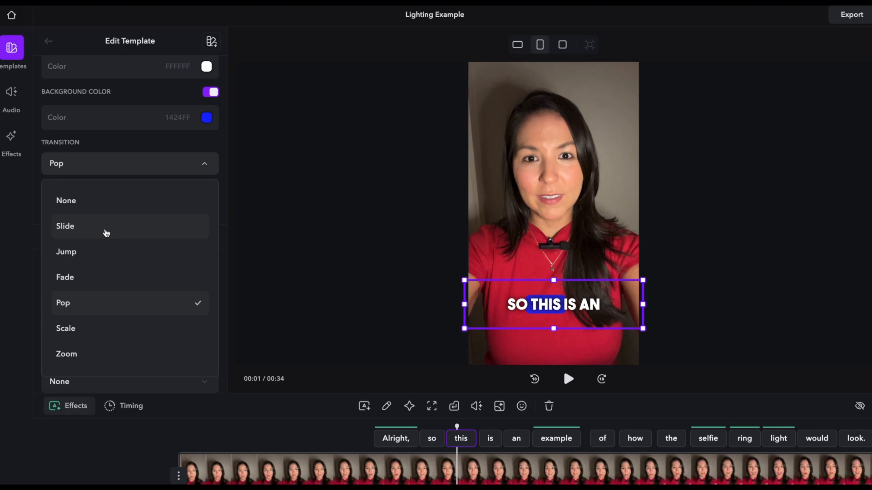
left_click(90, 277)
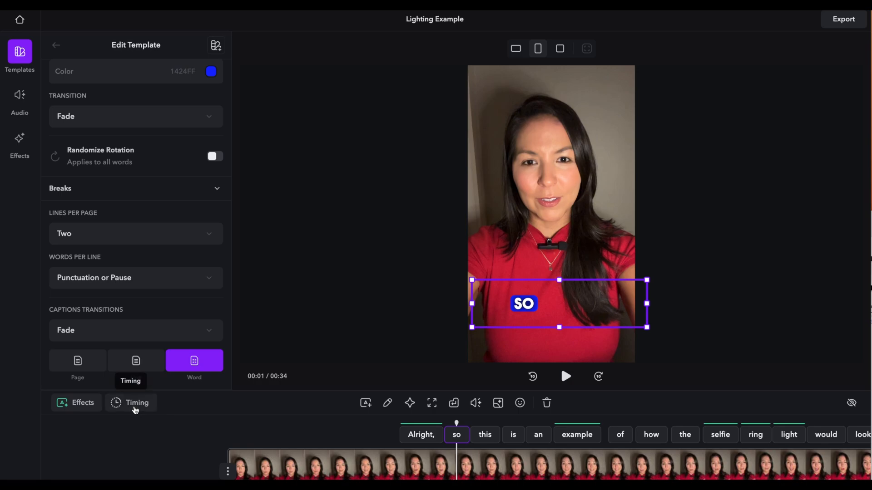
- Trim the end of the first caption slightly in the timing view and return to the word effects view
left_click(136, 409)
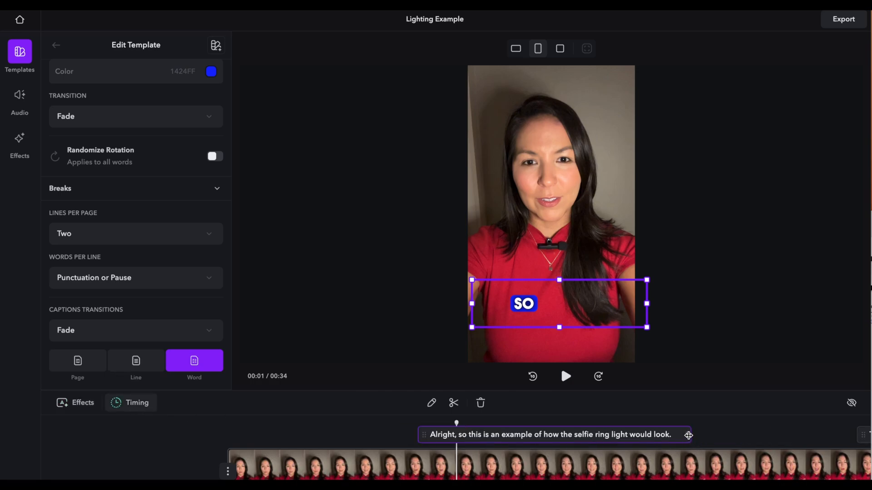
mouse_move(688, 435)
left_mouse_down()
mouse_move(808, 436)
mouse_move(679, 438)
left_mouse_up()
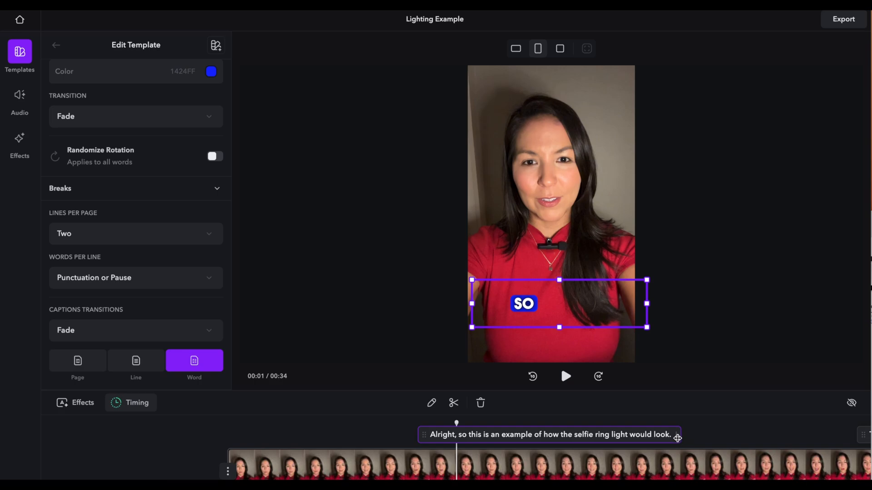
left_click(88, 408)
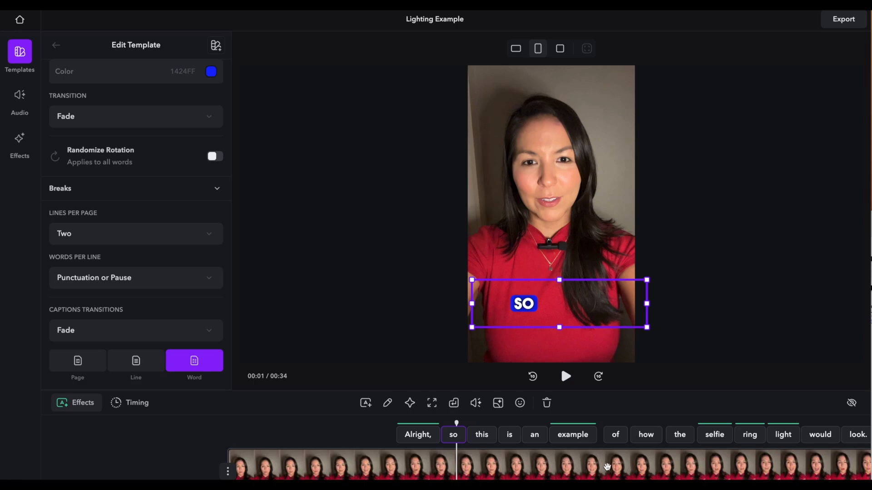
- Scrub through the opening seconds of the video and play back the restyled captions
left_click_drag(608, 468, 464, 464)
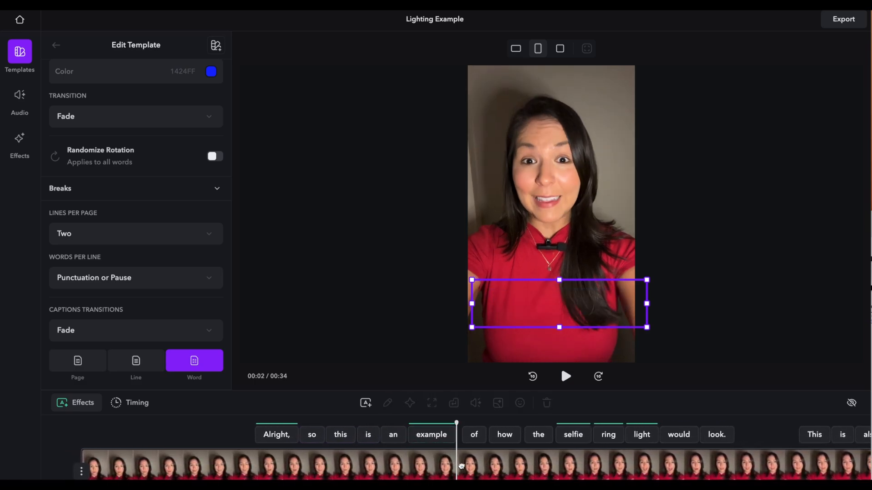
left_click(468, 465)
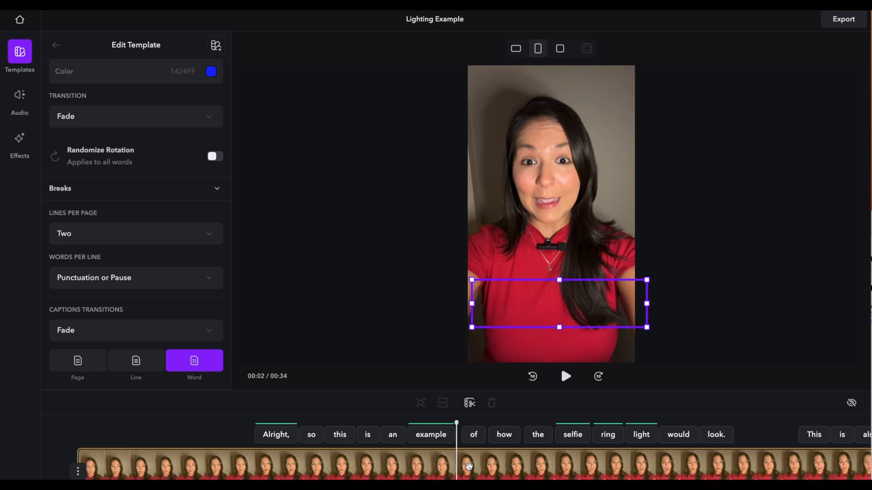
left_click_drag(622, 464, 568, 465)
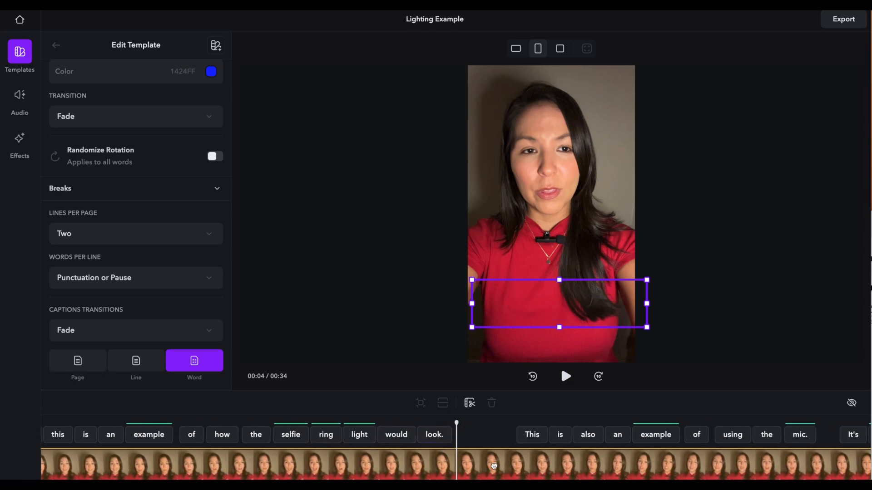
left_click_drag(450, 462, 365, 456)
left_click_drag(437, 461, 745, 458)
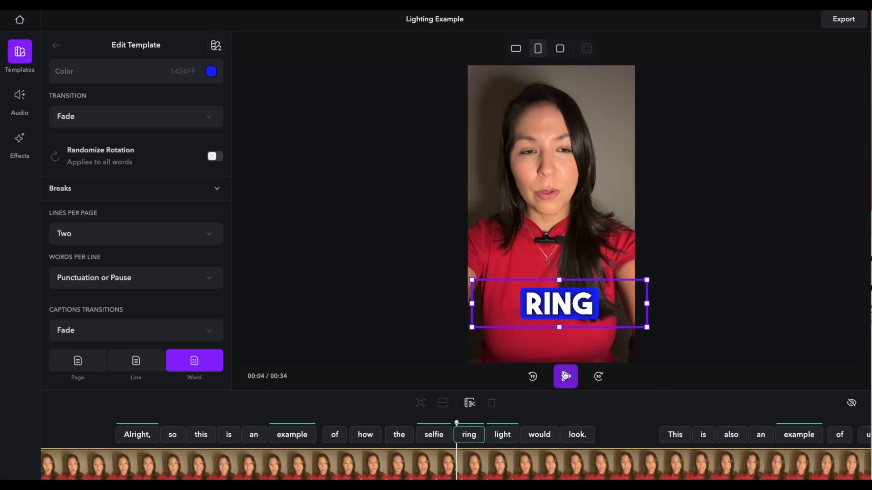
left_click(566, 376)
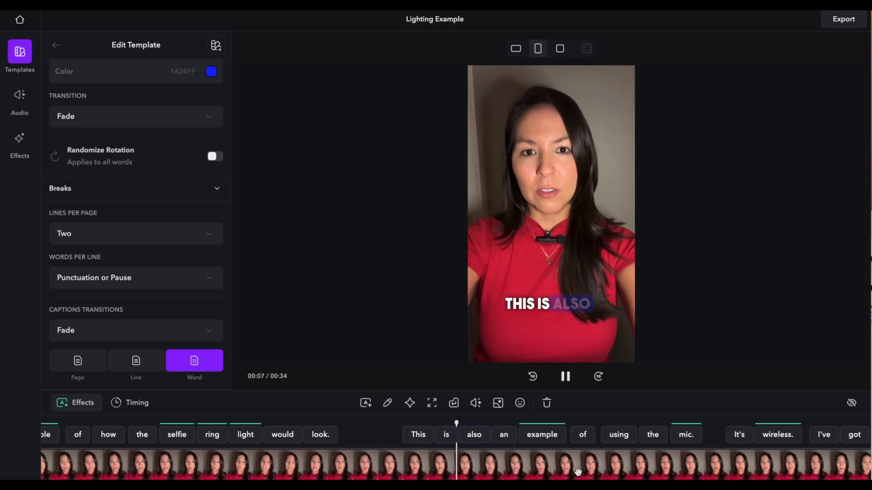
- Split the video clip in the pause between the words "look." and "This", at about 00:06
left_click_drag(577, 472, 731, 470)
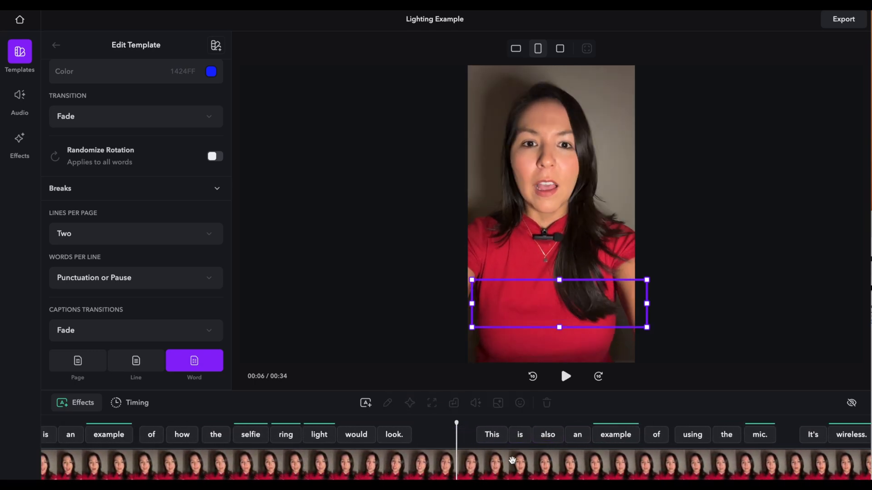
left_click_drag(662, 465, 651, 465)
key("space")
key("space")
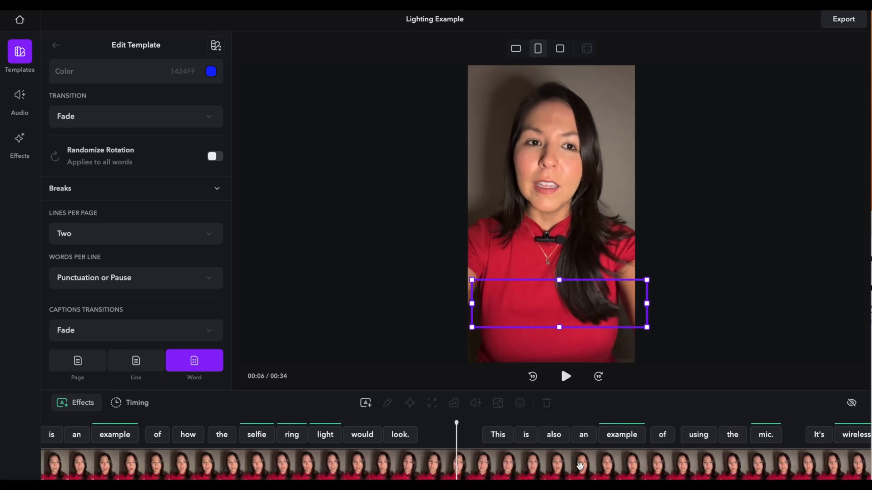
left_click(458, 464)
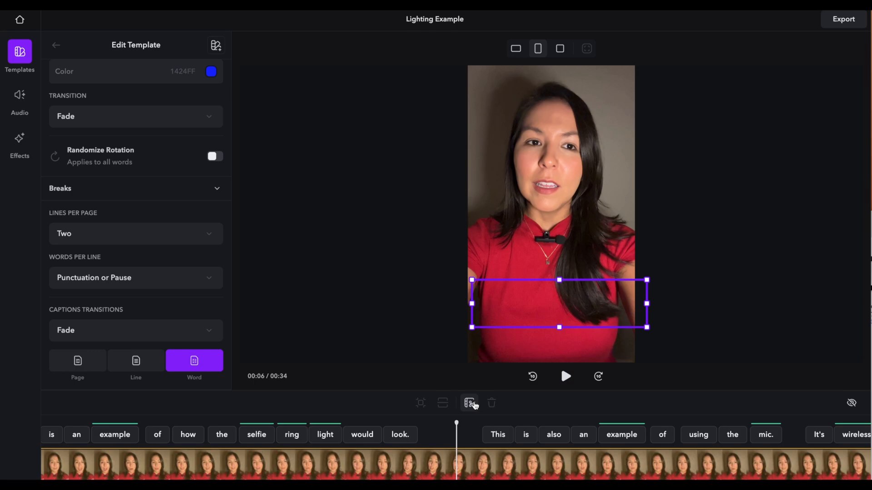
left_click(475, 404)
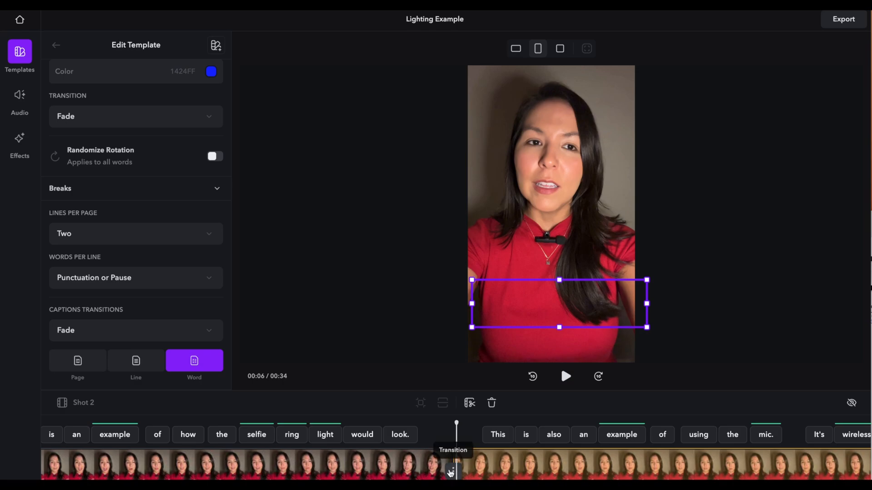
- Add a Bar transition at the cut between the two shots and mute its sound
left_click(453, 472)
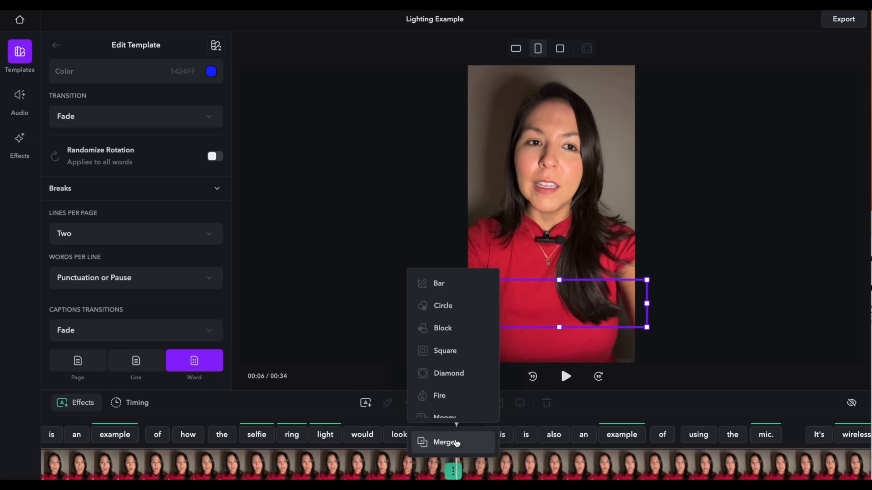
left_click(448, 284)
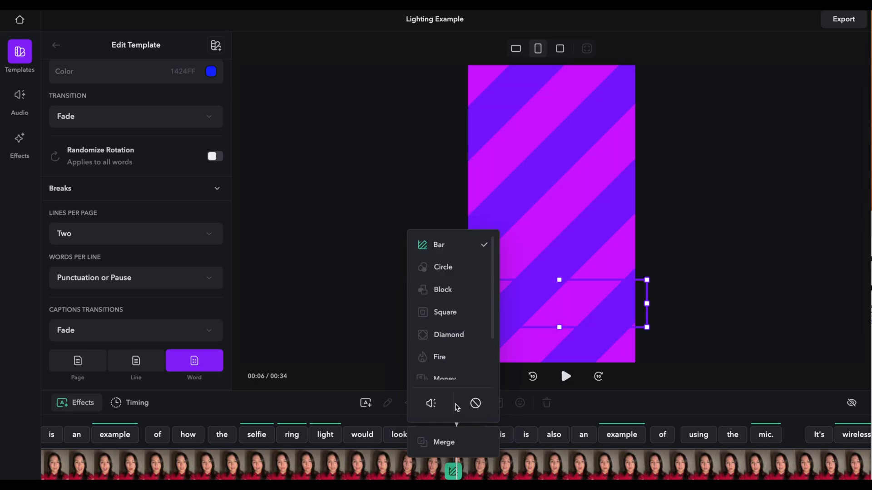
left_click(435, 404)
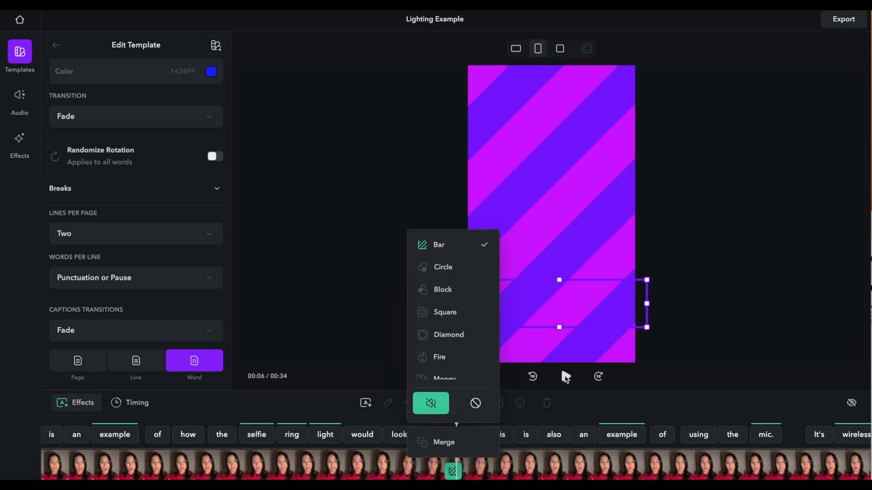
- Play back the Bar transition and return the playhead to the cut between the shots
left_click(564, 378)
left_click(565, 378)
left_click(613, 477)
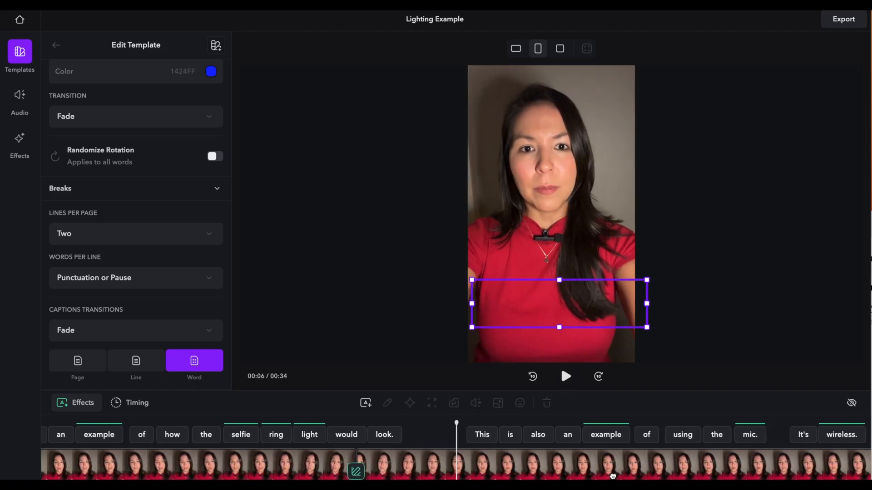
left_click(565, 377)
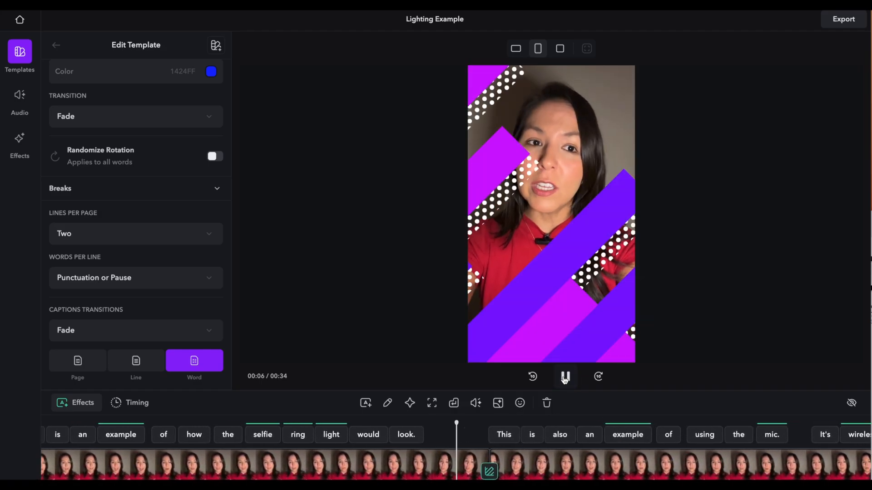
left_click(564, 379)
left_click_drag(427, 462, 658, 471)
left_click_drag(609, 472, 590, 471)
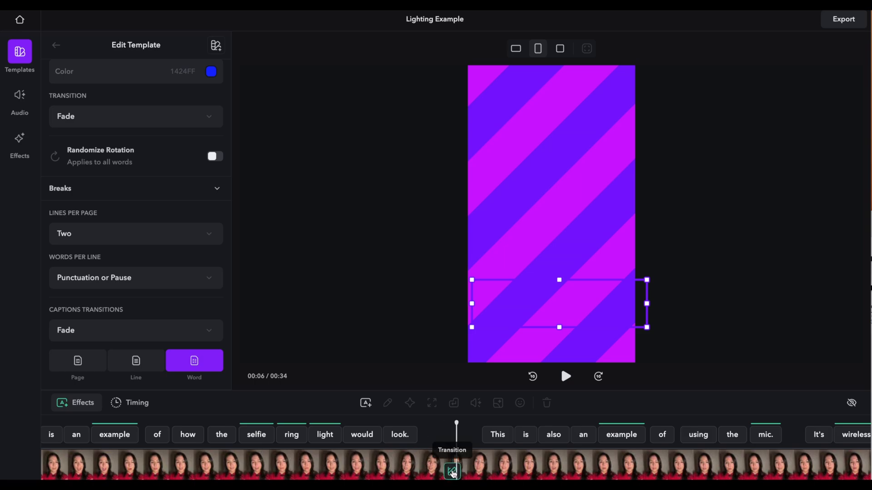
- Remove the Bar transition, merge the two shots back into one clip and select that clip
left_click(452, 472)
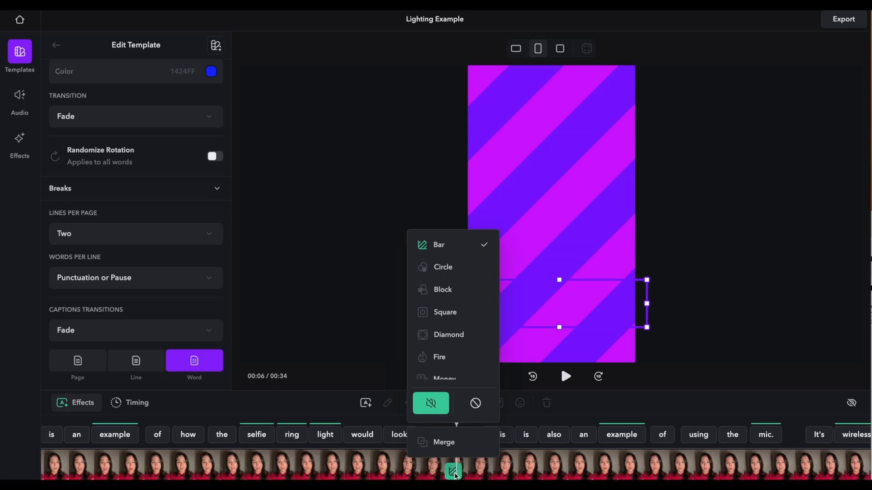
left_click(475, 403)
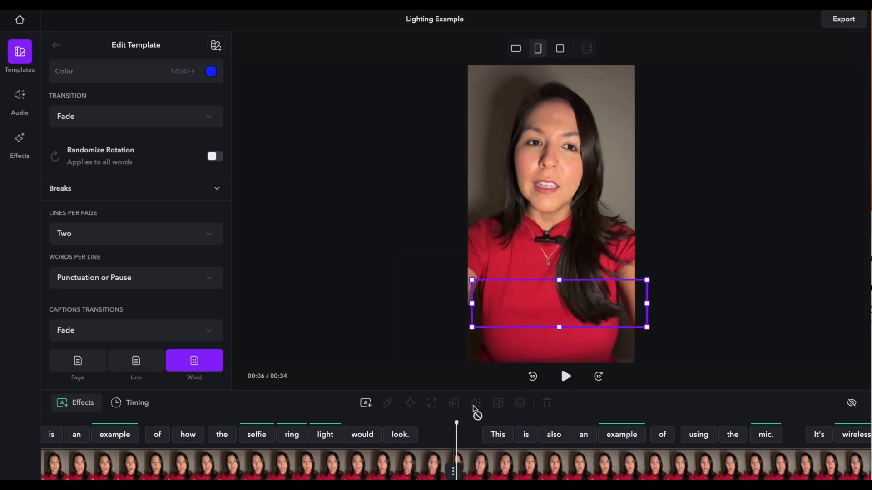
left_click(453, 472)
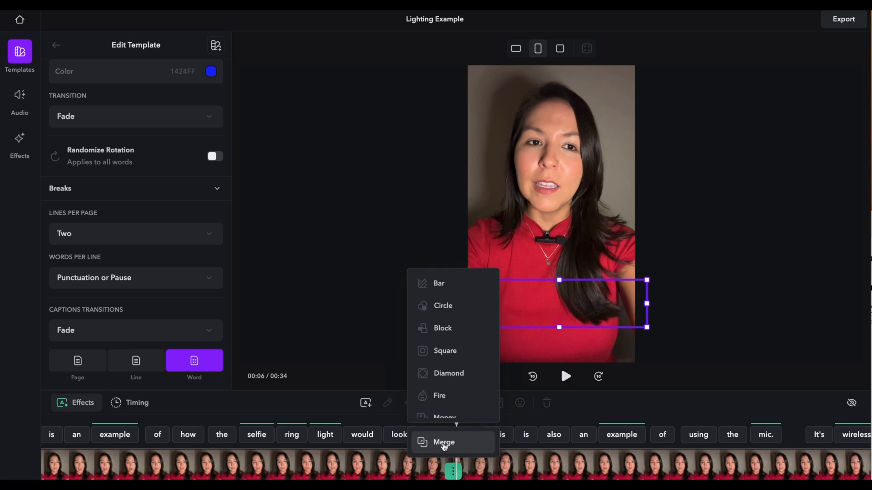
left_click(444, 443)
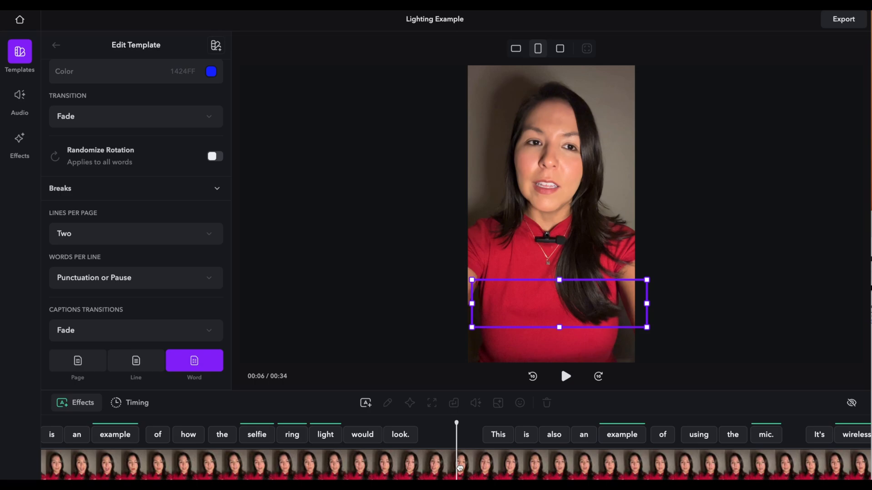
left_click(459, 467)
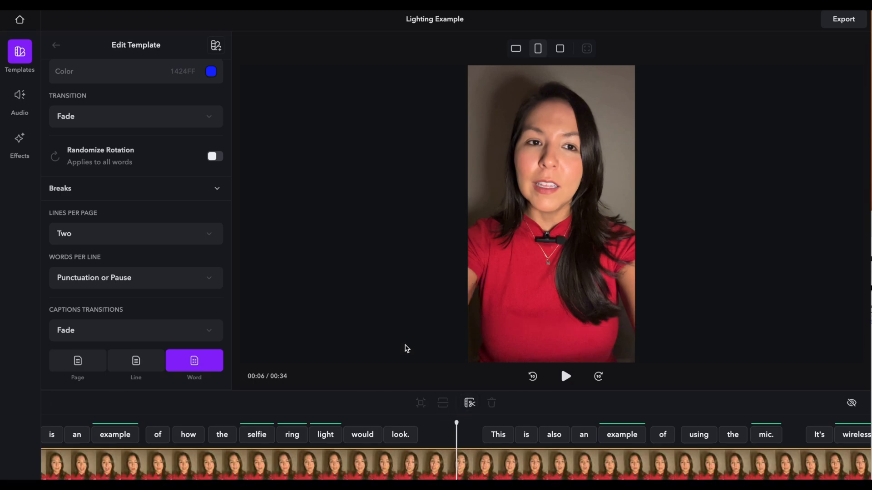
- Examine the emoji, sound and image options available for the caption word "also" at 00:07, without adding any of them
key("space")
left_click(566, 376)
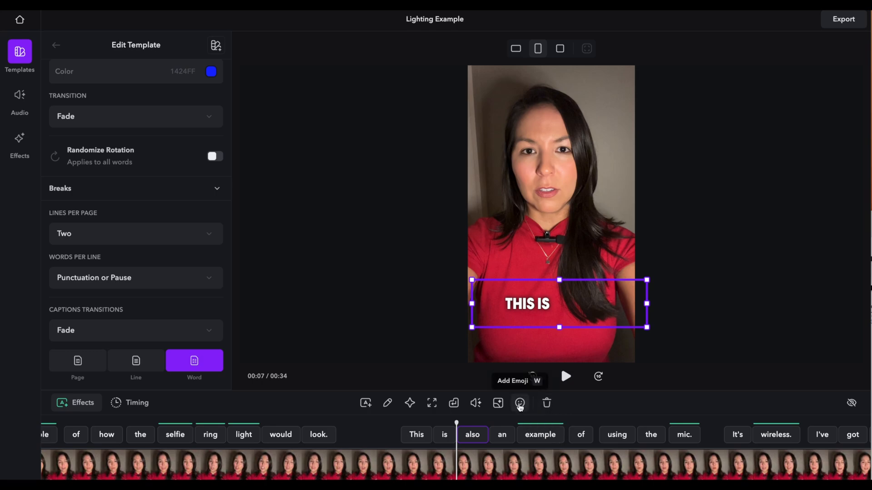
left_click(520, 404)
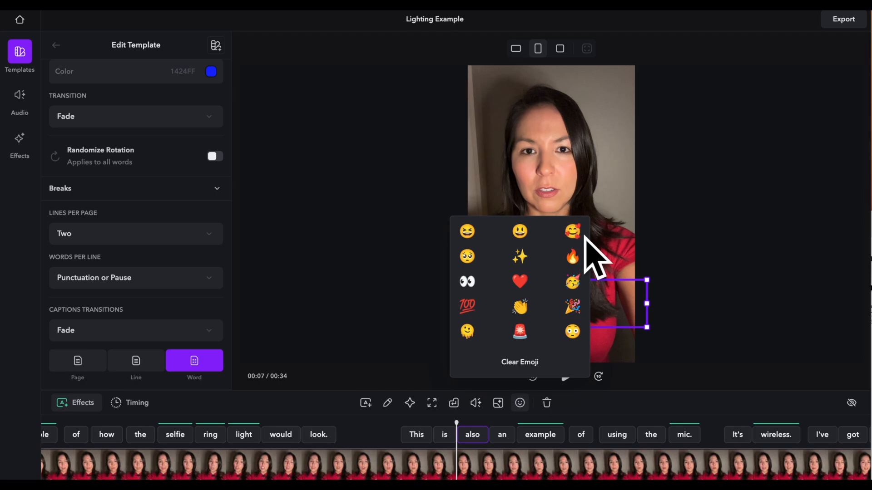
left_click(725, 251)
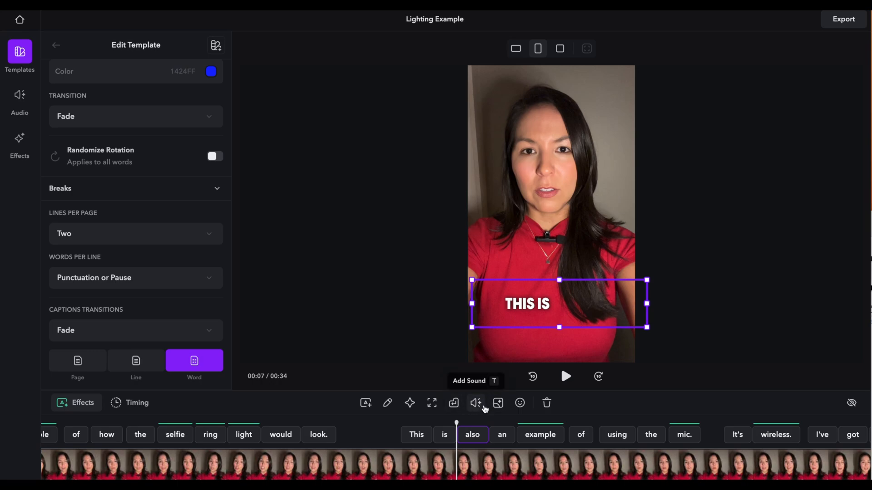
left_click(475, 404)
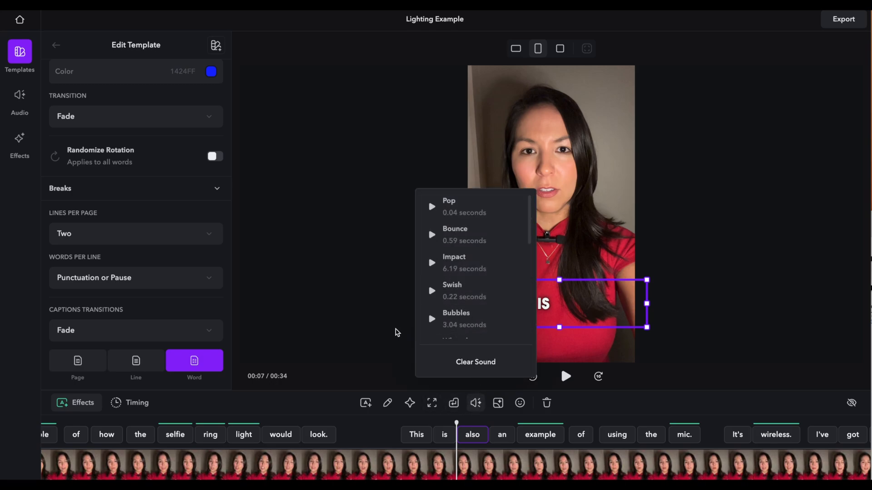
left_click(397, 333)
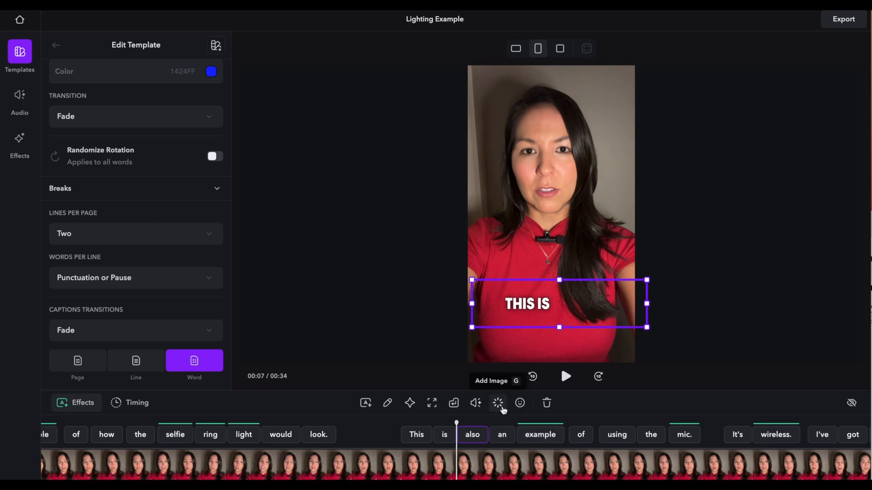
left_click(498, 403)
left_click(795, 472)
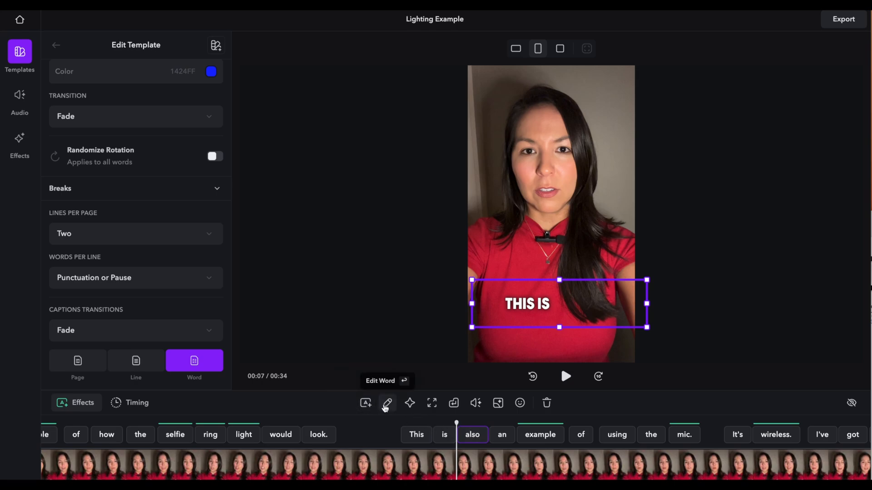
- Return the playhead to the start of the video and leave the template editing settings
left_click_drag(383, 435, 703, 437)
left_click_drag(392, 467, 609, 466)
left_click_drag(370, 470, 487, 469)
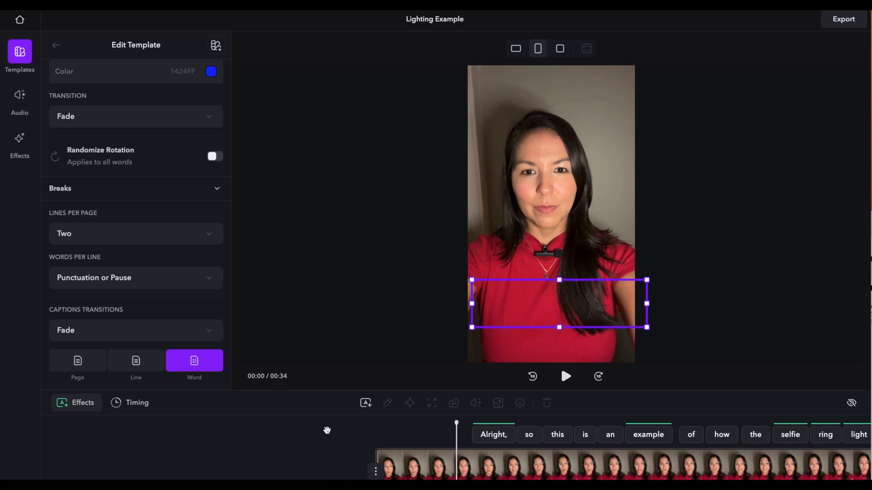
scroll(100, 170, "up", 4)
scroll(100, 171, "up", 2)
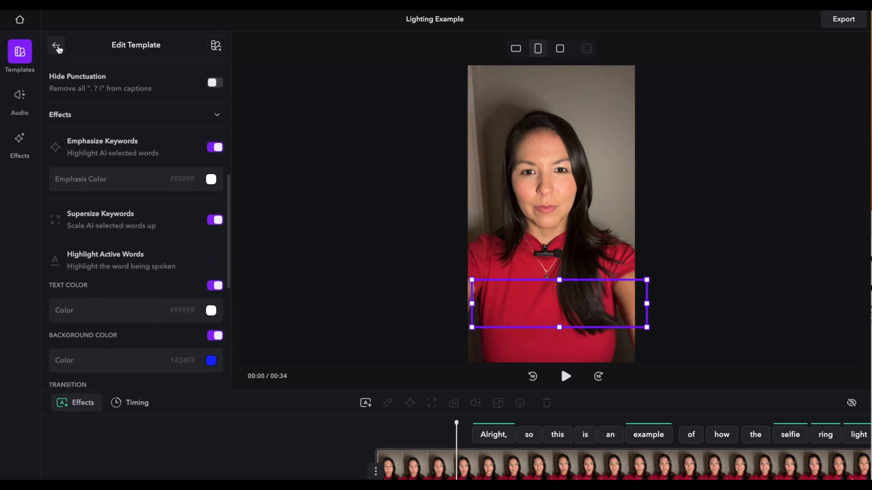
left_click(56, 45)
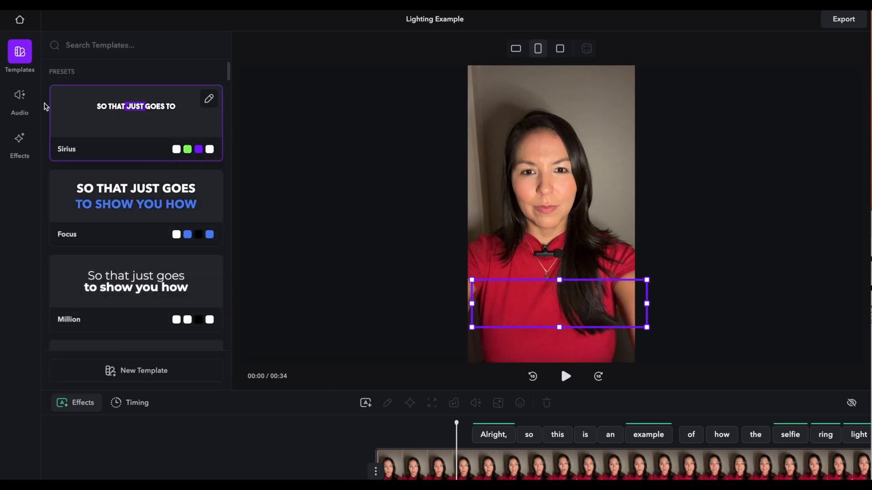
- Apply the AI Eye Contact effect to the video and play back its opening seconds up to about 00:05
left_click(20, 96)
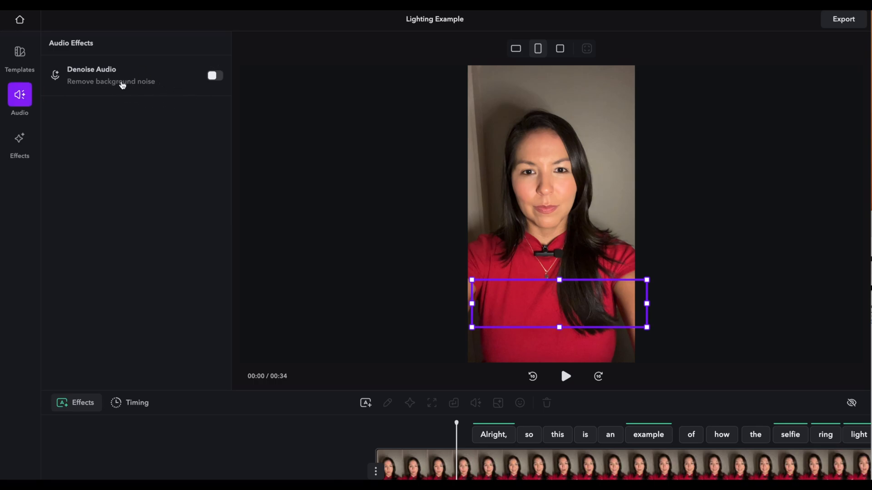
left_click(20, 141)
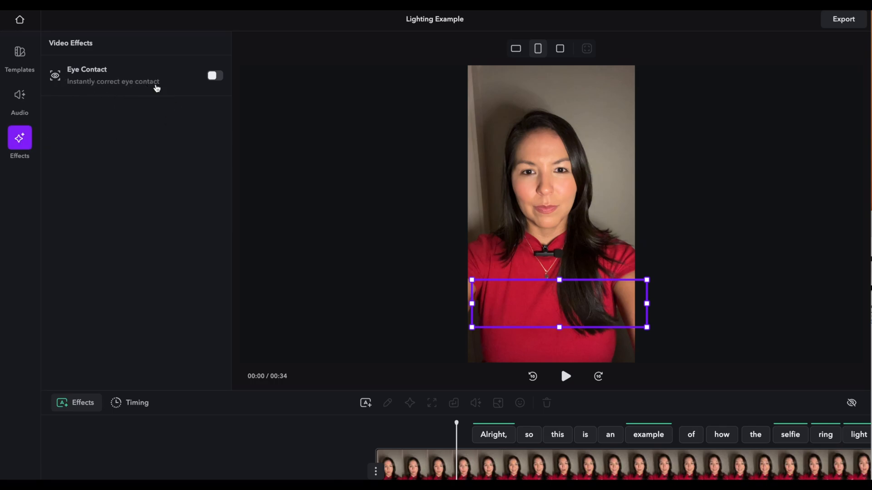
left_click(213, 75)
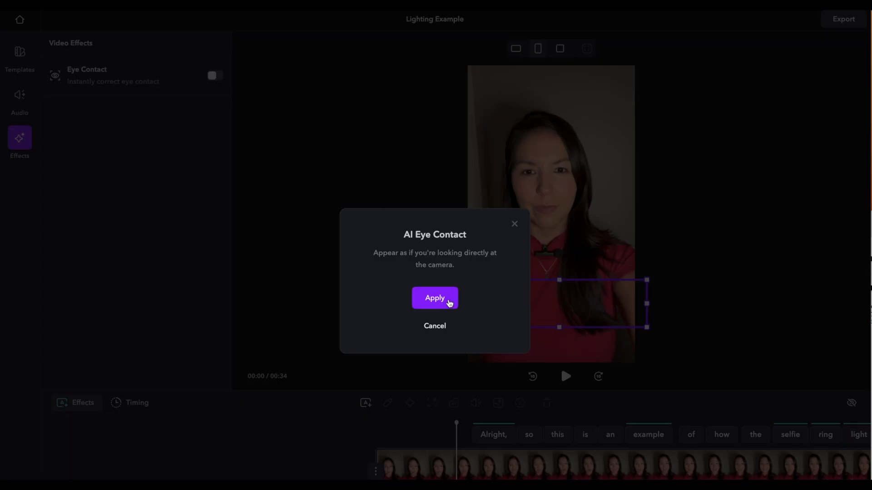
left_click(448, 300)
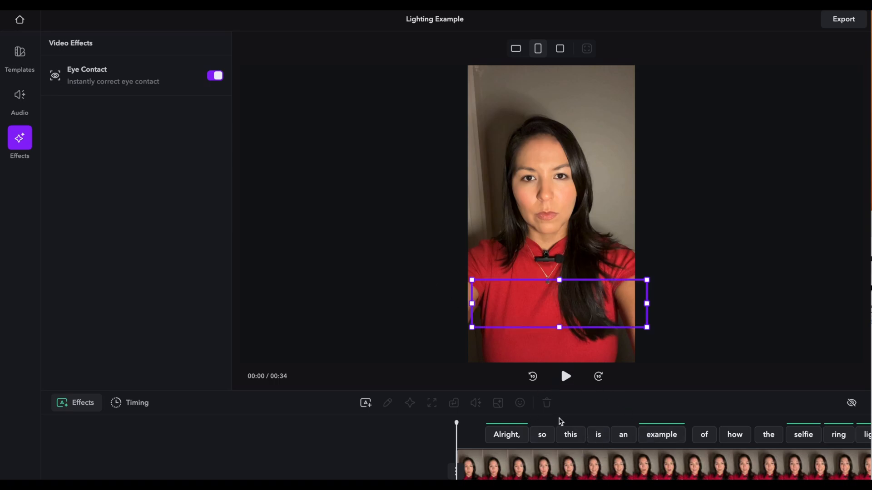
left_click(565, 377)
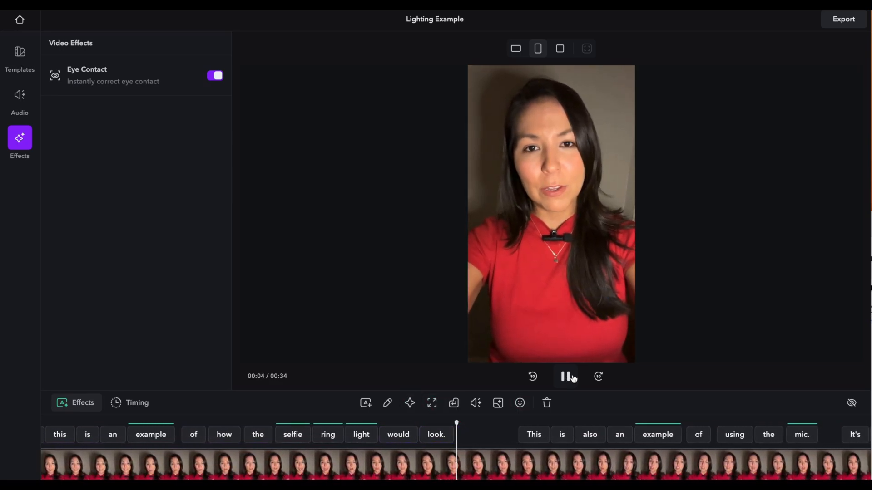
left_click(572, 379)
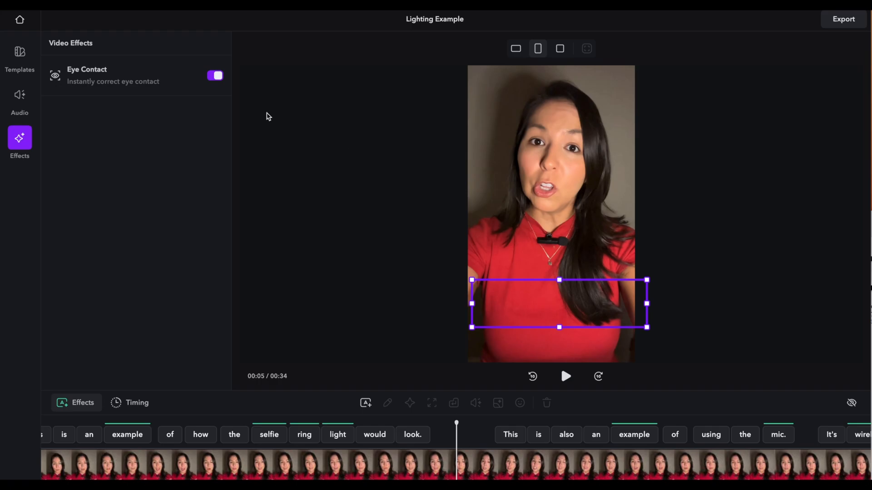
- Return to the projects overview and upload Lighting Example.MOV from the Desktop as a new project
left_click(20, 23)
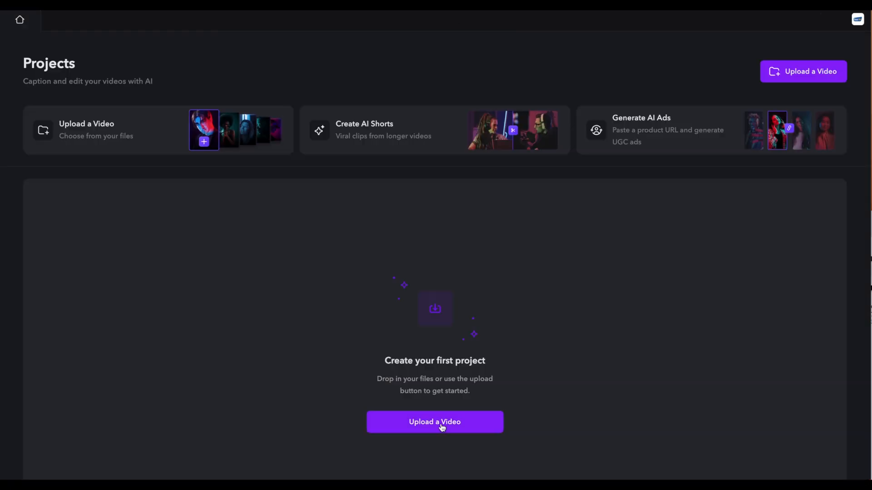
left_click(442, 426)
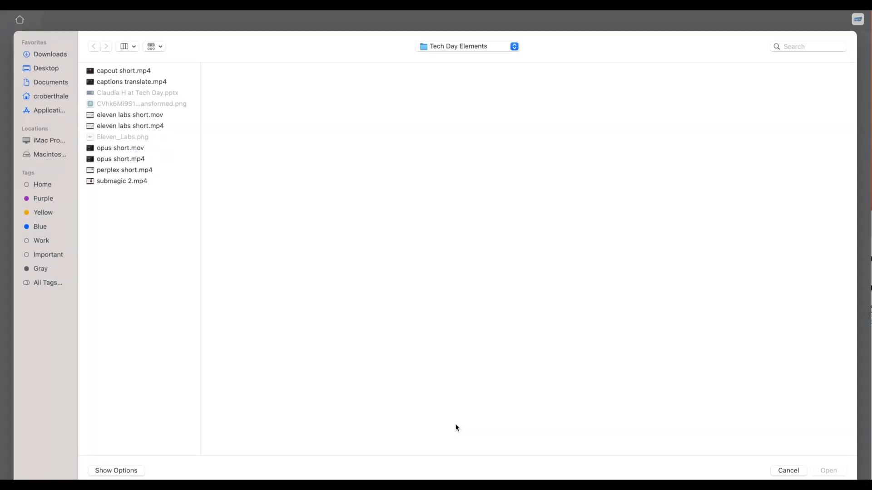
left_click(50, 69)
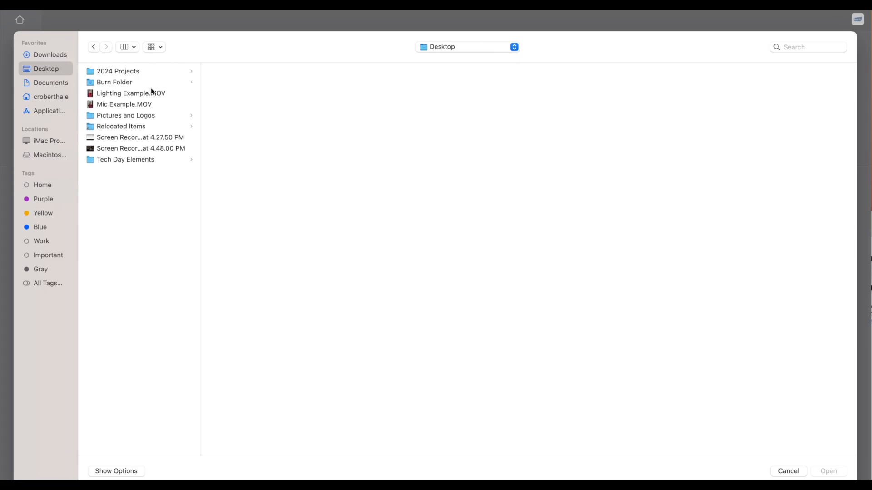
left_click(161, 96)
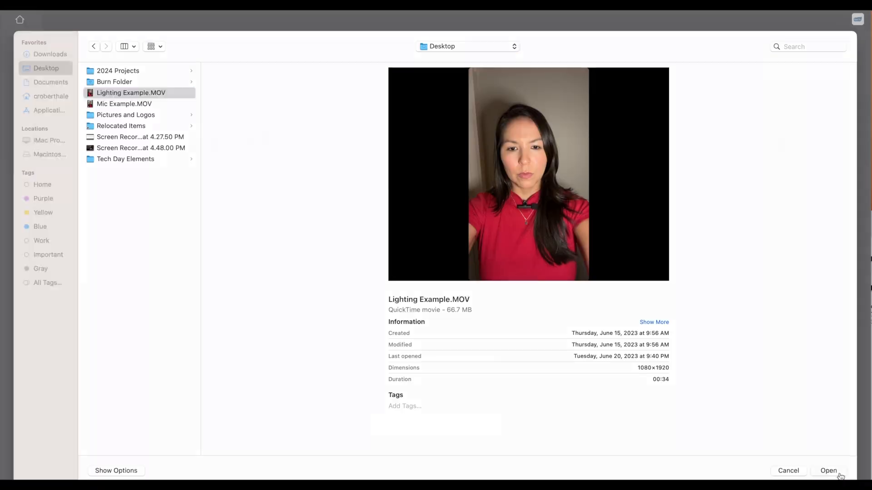
left_click(829, 472)
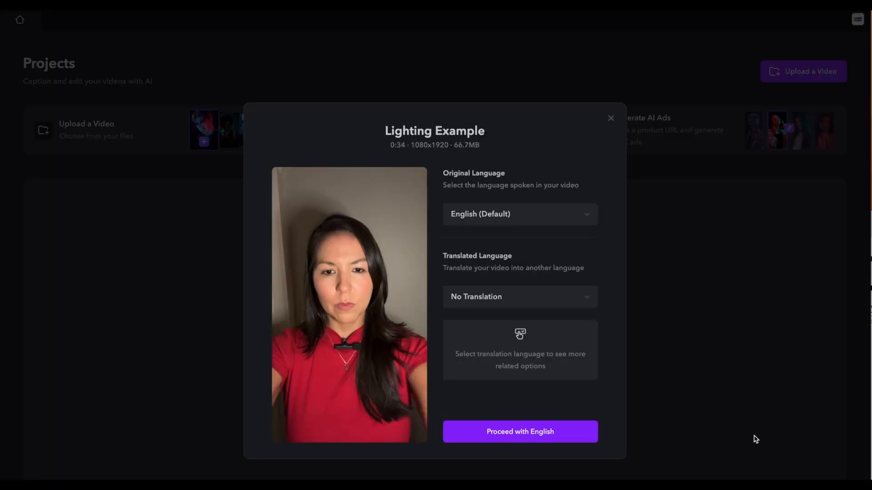
- Set the translated language to Español (Spanish) with AI Dubbing and start dubbing the video
left_click(525, 301)
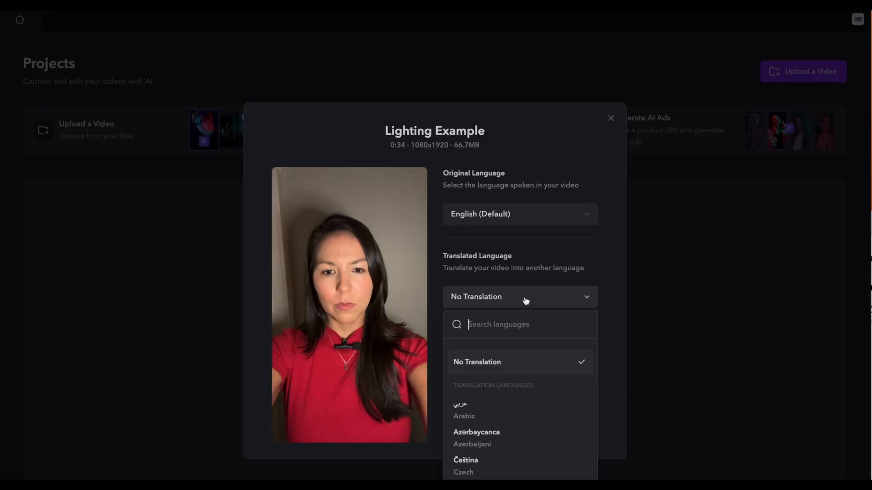
scroll(537, 397, "down", 5)
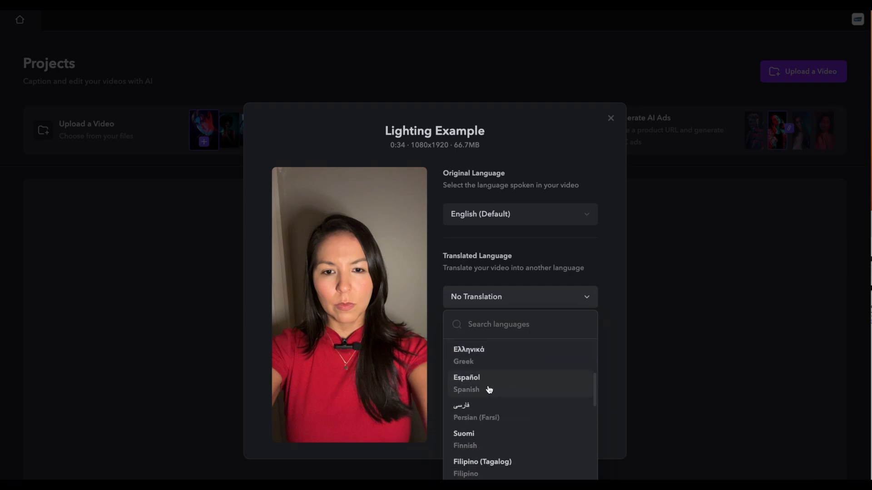
left_click(489, 389)
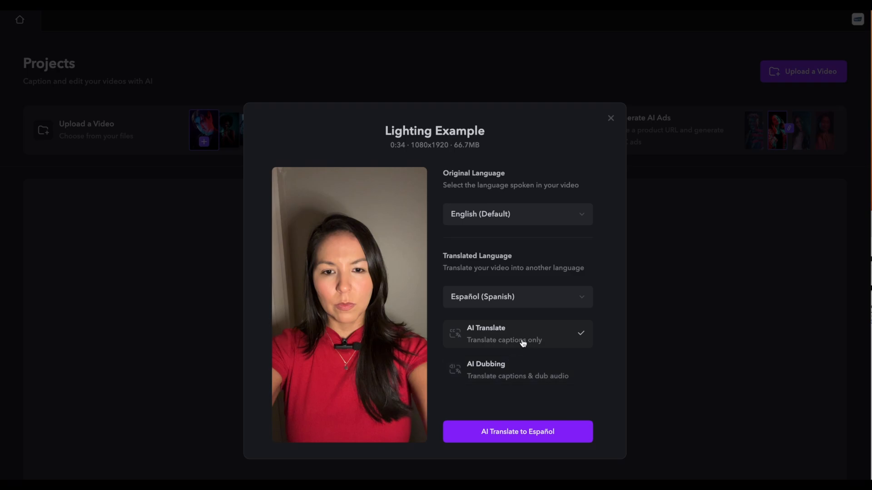
left_click(532, 375)
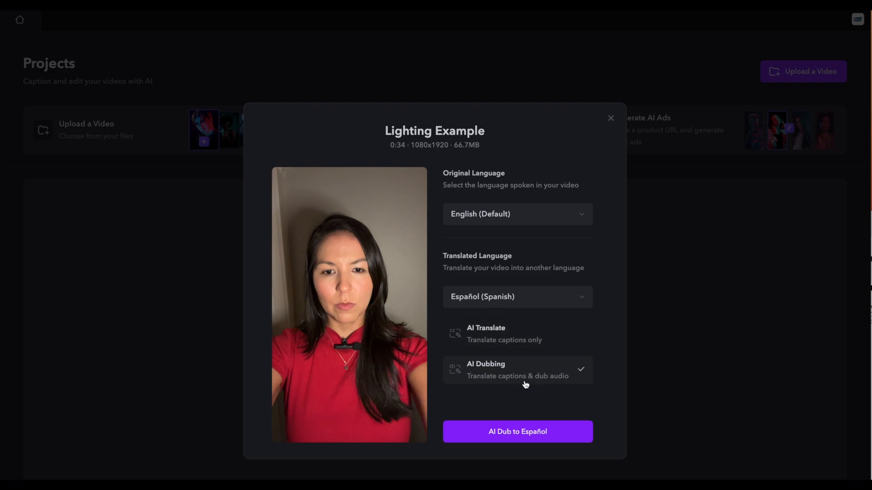
left_click(529, 435)
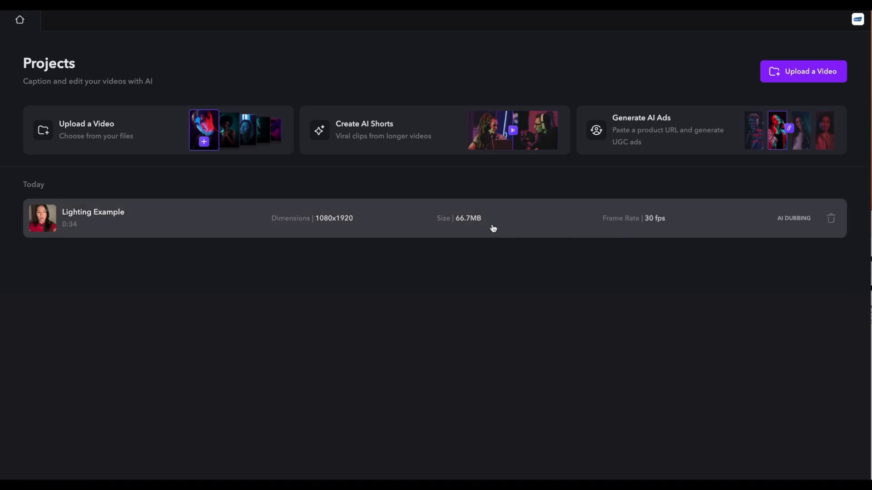
- Open the dubbed Lighting Example project and play the Spanish version through to the end
left_click(510, 222)
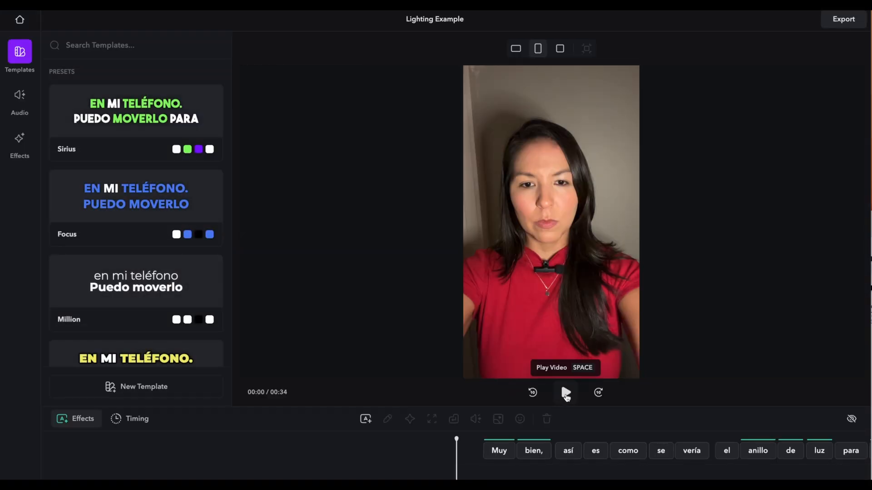
left_click(566, 393)
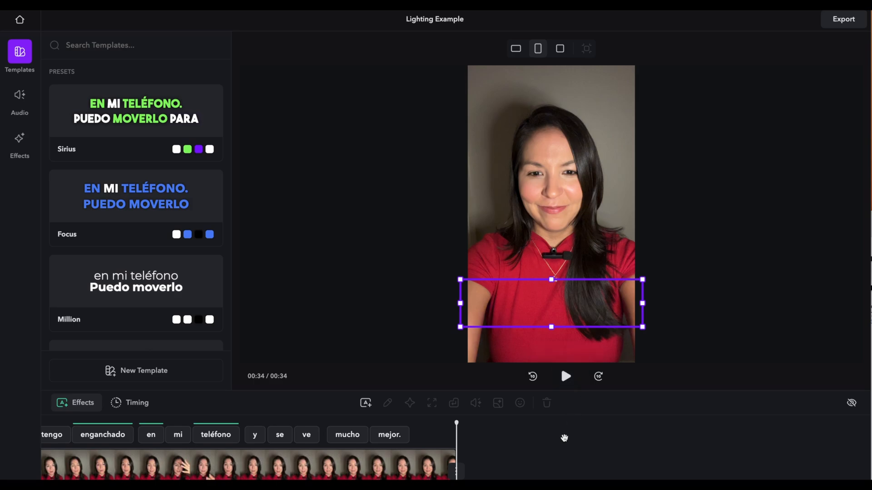
- Scrub the timeline from the end of the video back to its opening words to review the Spanish captions
scroll(497, 458, "up", 2)
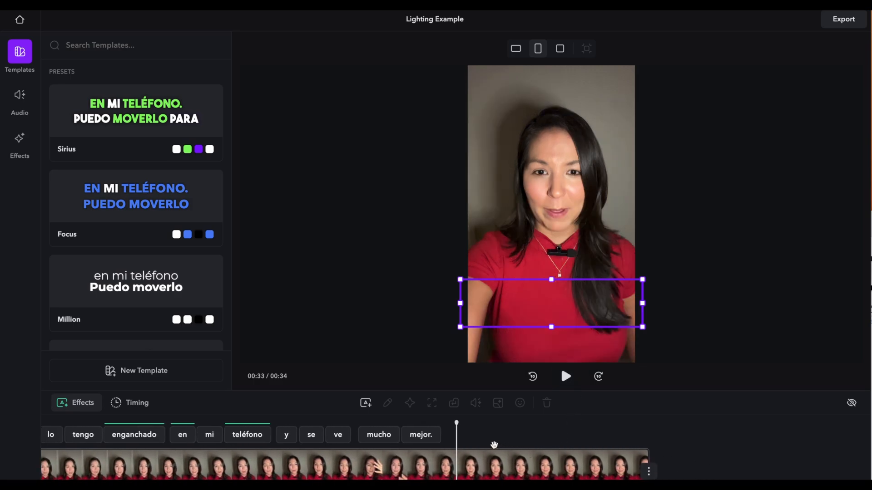
scroll(489, 437, "up", 15)
scroll(565, 475, "up", 10)
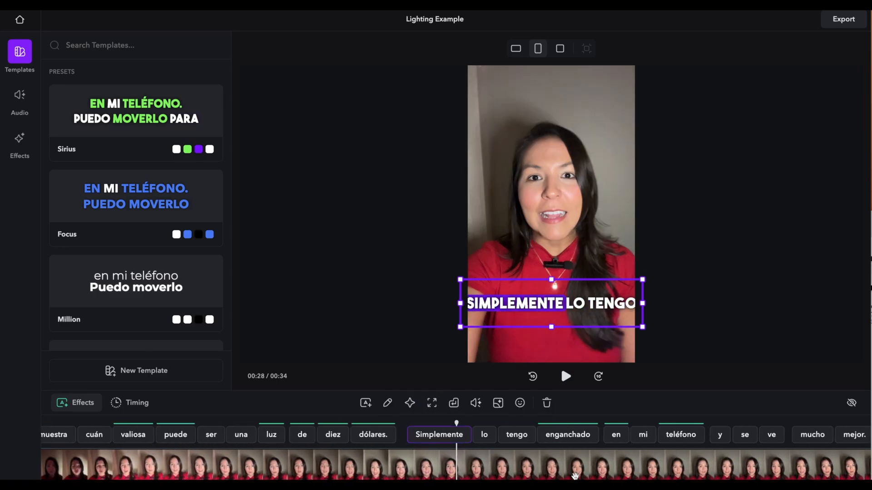
left_click_drag(563, 474, 428, 476)
scroll(562, 475, "up", 13)
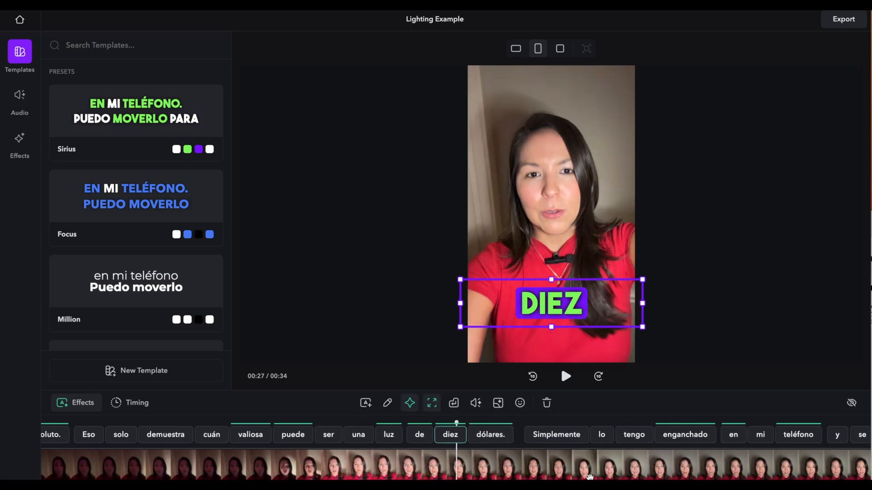
left_click_drag(562, 475, 713, 478)
left_click_drag(604, 475, 693, 479)
left_click_drag(401, 478, 615, 479)
left_click_drag(436, 476, 689, 477)
left_click_drag(401, 478, 539, 478)
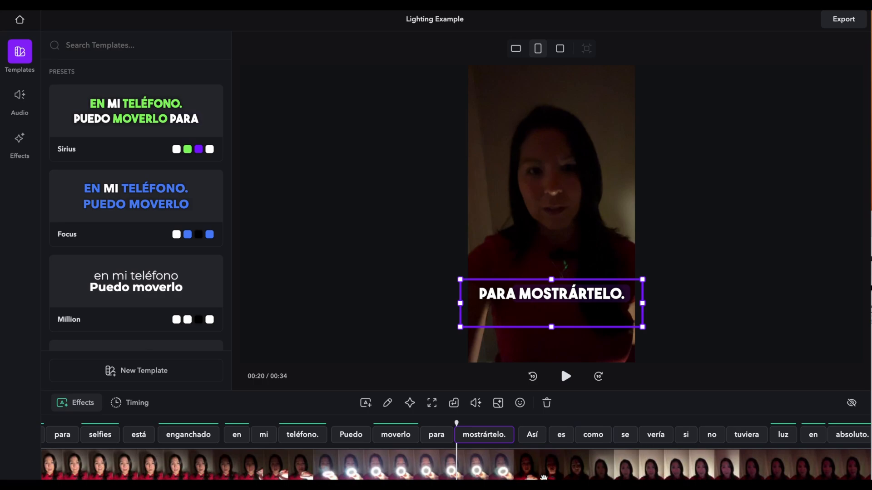
left_click_drag(453, 476, 676, 475)
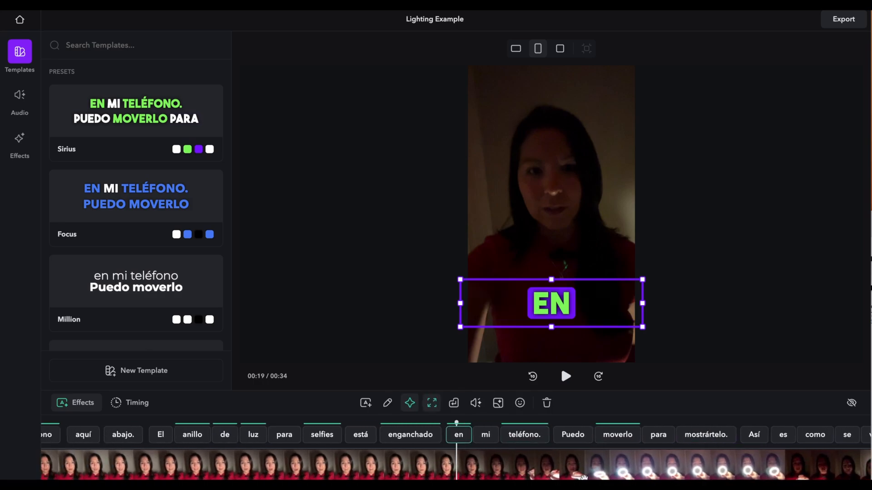
scroll(456, 468, "left", 7)
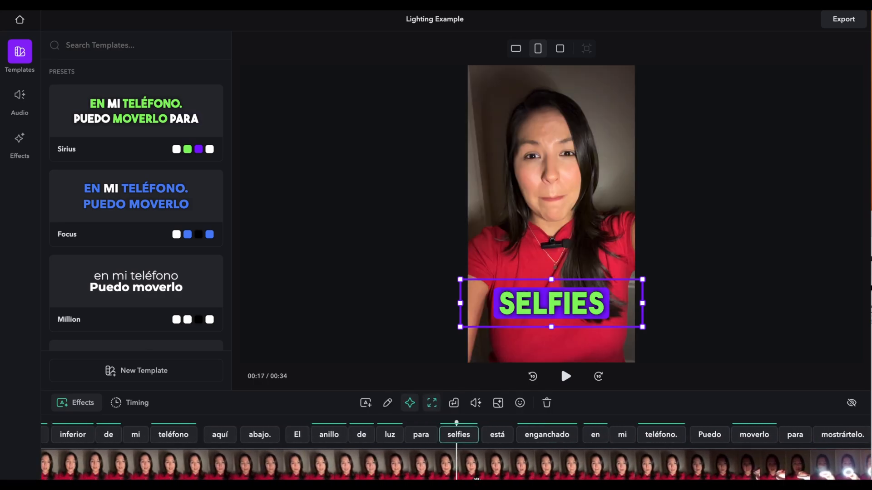
left_click_drag(434, 476, 714, 477)
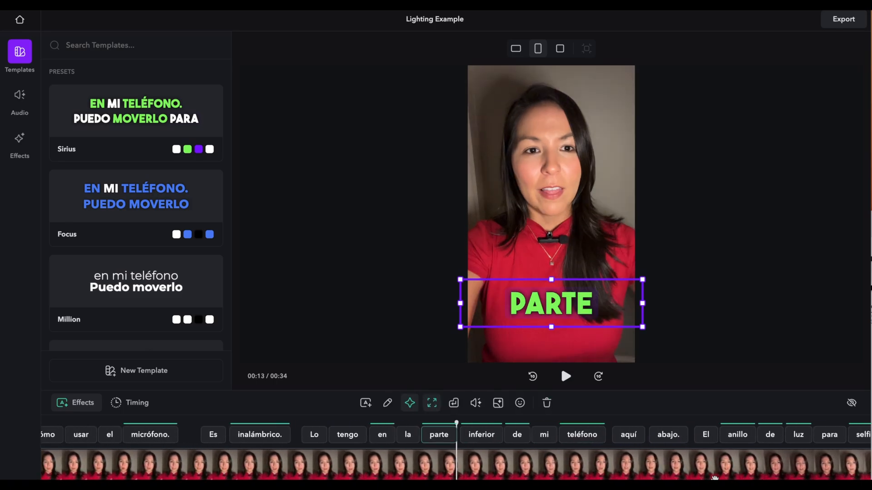
scroll(518, 469, "left", 4)
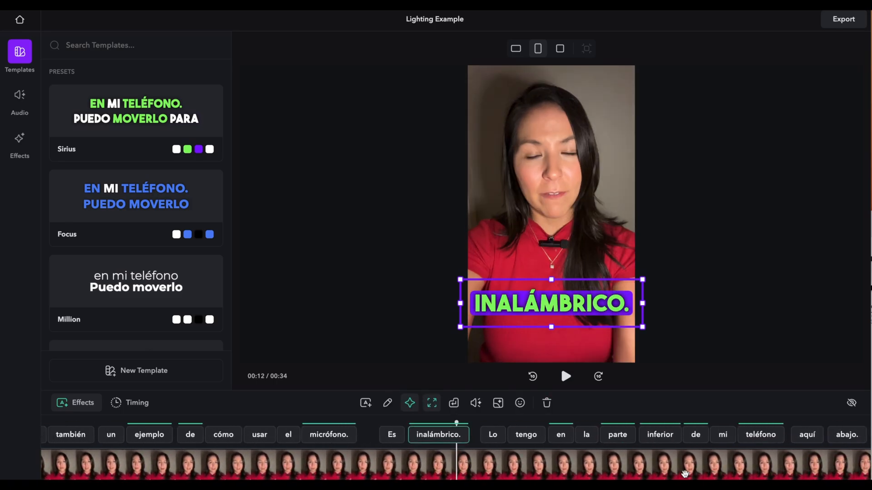
scroll(443, 470, "left", 4)
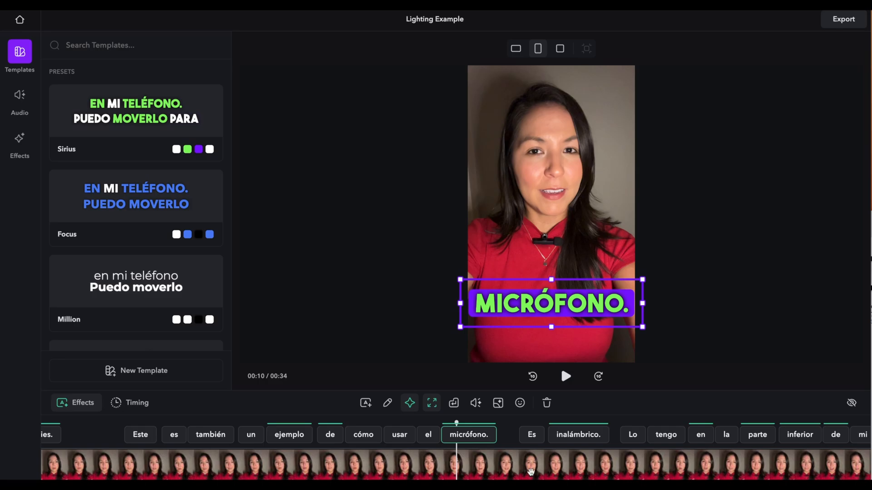
scroll(578, 476, "left", 1)
scroll(578, 476, "left", 8)
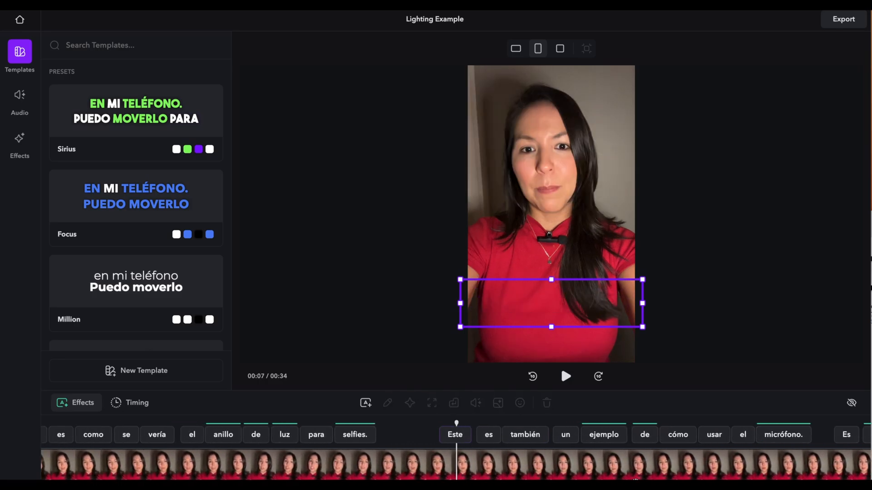
scroll(454, 470, "left", 3)
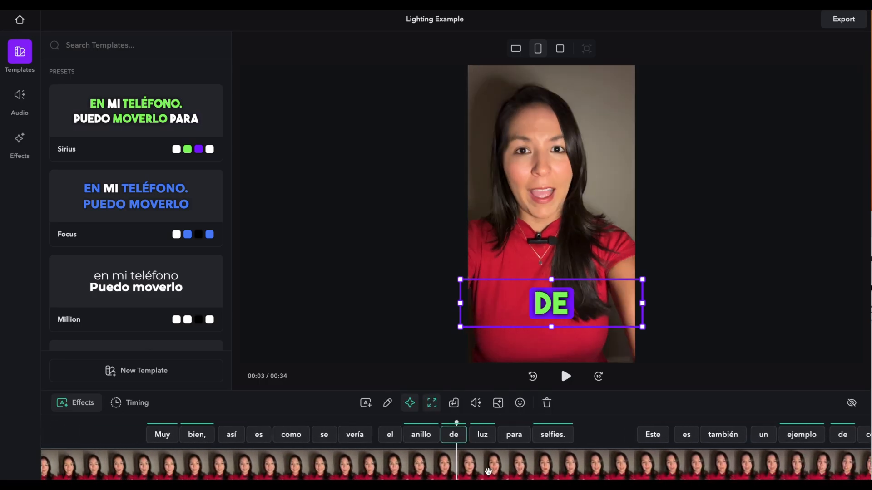
scroll(454, 470, "left", 7)
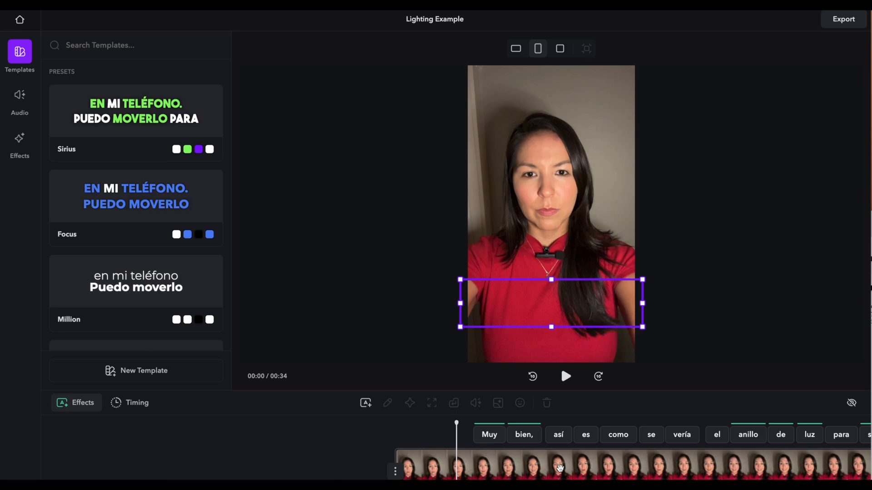
left_click_drag(616, 472, 378, 460)
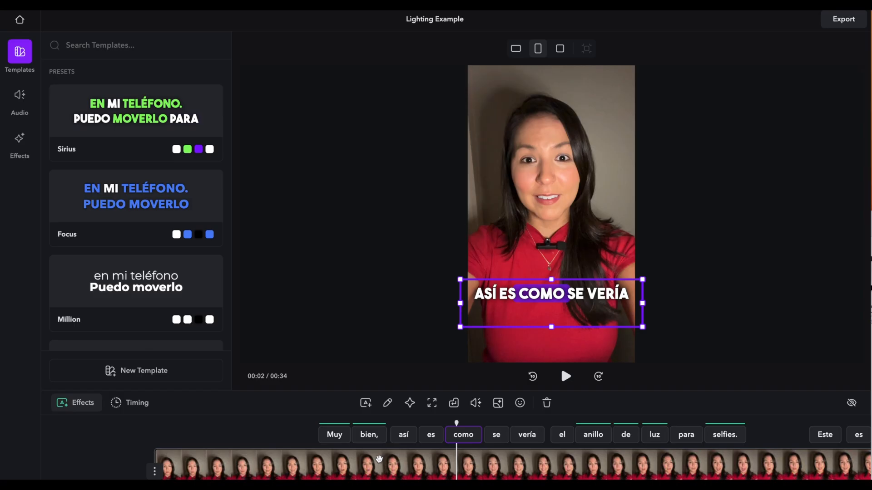